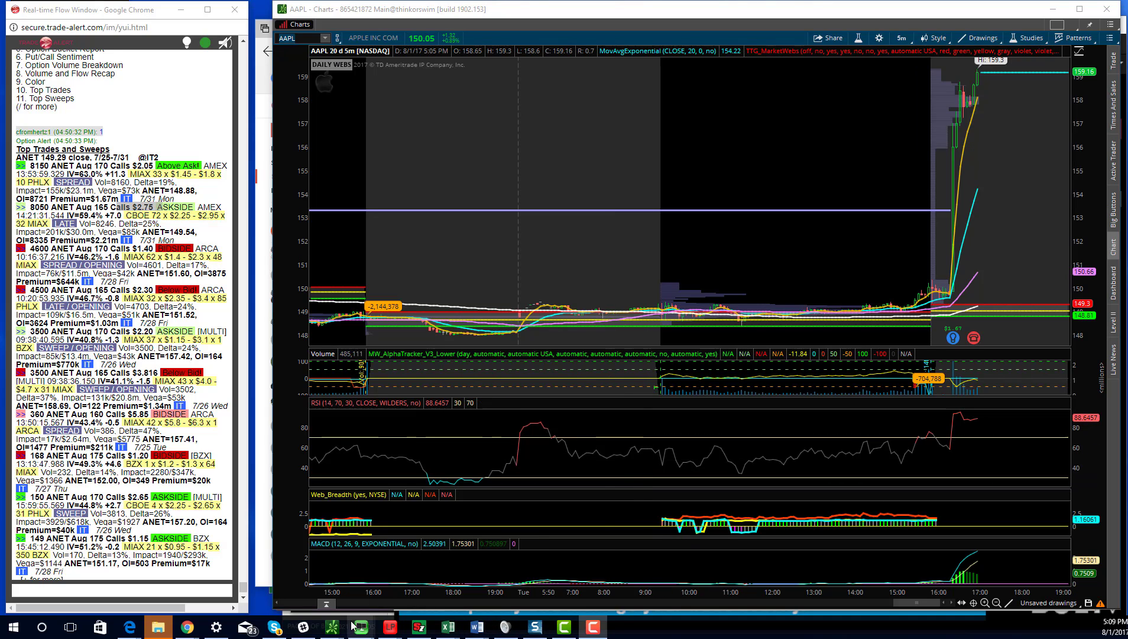
Step: Bring the Bloomberg earnings calendar forward and nudge it left, then return to the AAPL chart
{"action": "mouse_move", "coordinate": [362, 627]}
{"action": "left_click", "coordinate": [507, 586]}
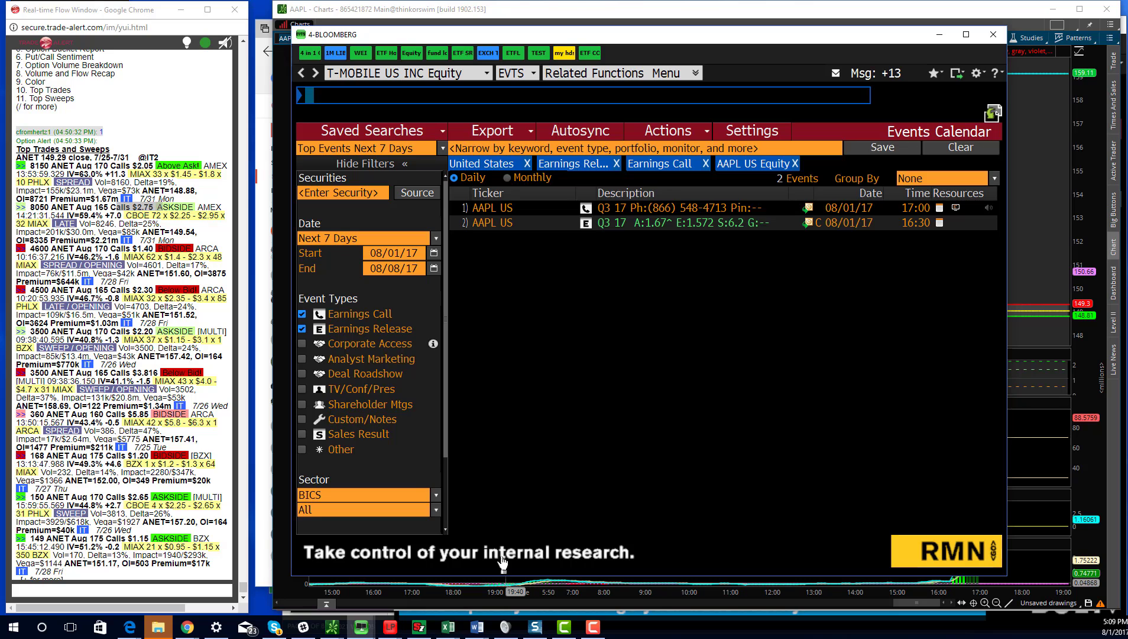
{"action": "left_click_drag", "start_coordinate": [598, 41], "coordinate": [589, 40]}
{"action": "left_click", "coordinate": [582, 23]}
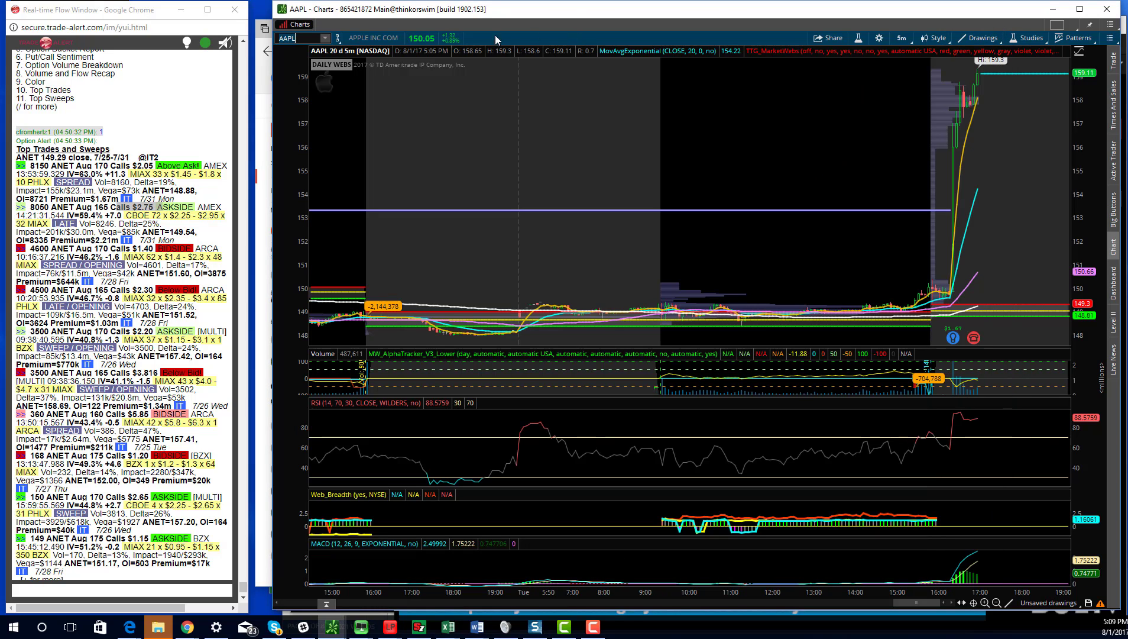
Step: Load the /NQ futures chart and zoom out to about two days
{"action": "key", "text": "BackSpace"}
{"action": "key", "text": "BackSpace"}
{"action": "type", "text": "/NQ"}
{"action": "key", "text": "Return"}
{"action": "key", "text": "BackSpace"}
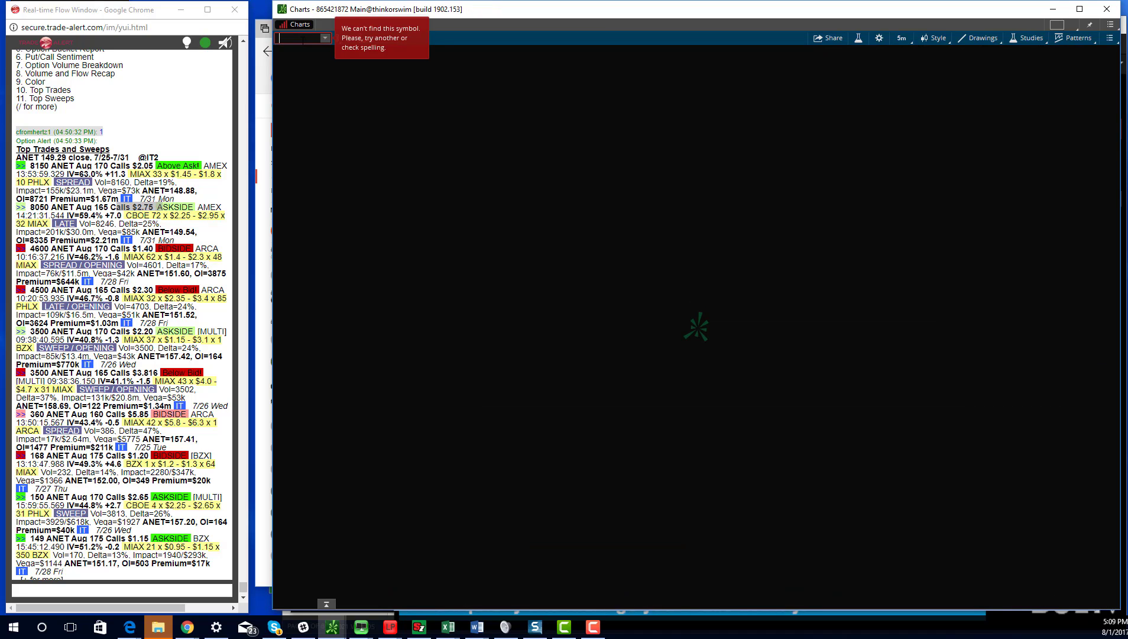
{"action": "type", "text": "/NQ"}
{"action": "key", "text": "Return"}
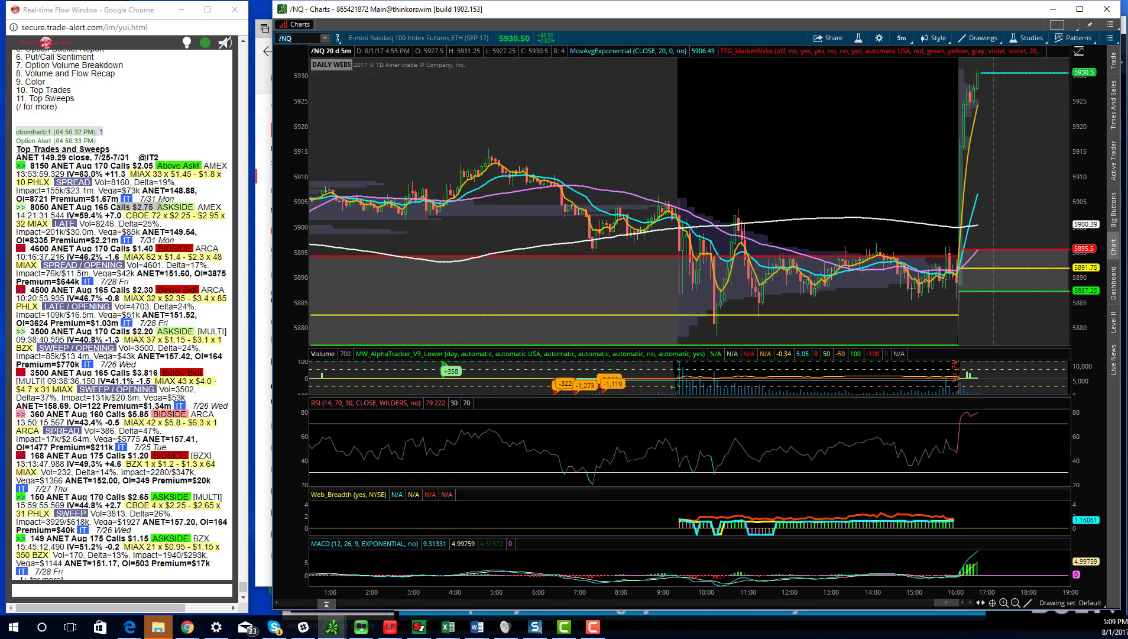
{"action": "left_click", "coordinate": [1015, 602]}
Step: Load AVGO and zoom into its recent days
{"action": "left_click", "coordinate": [295, 38]}
{"action": "type", "text": "AVGO"}
{"action": "key", "text": "Return"}
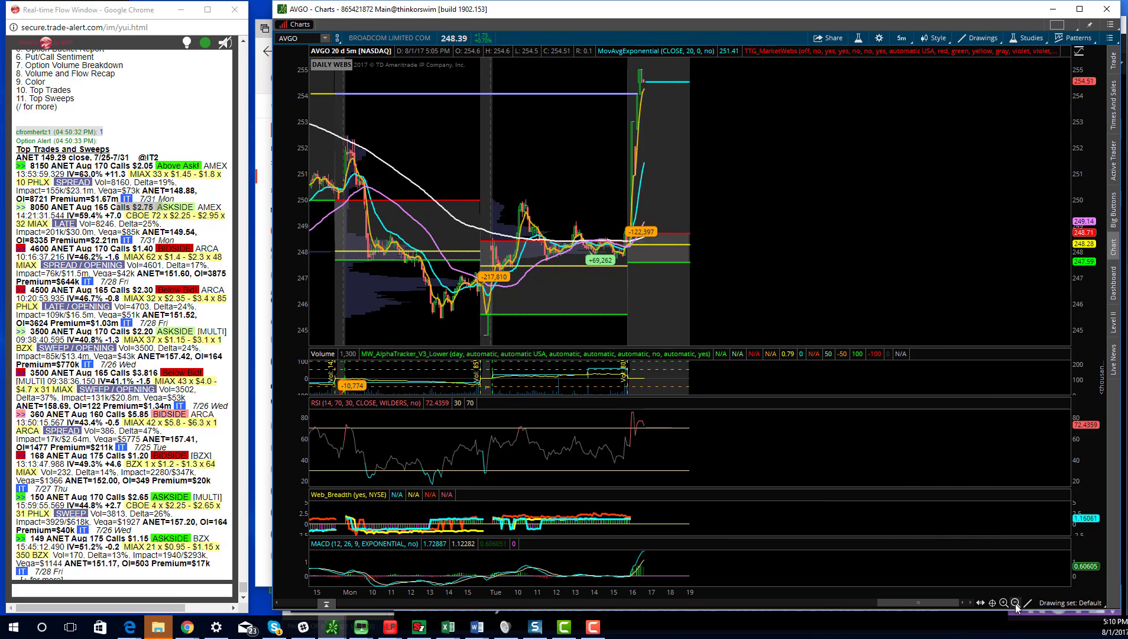
{"action": "left_click", "coordinate": [1005, 603]}
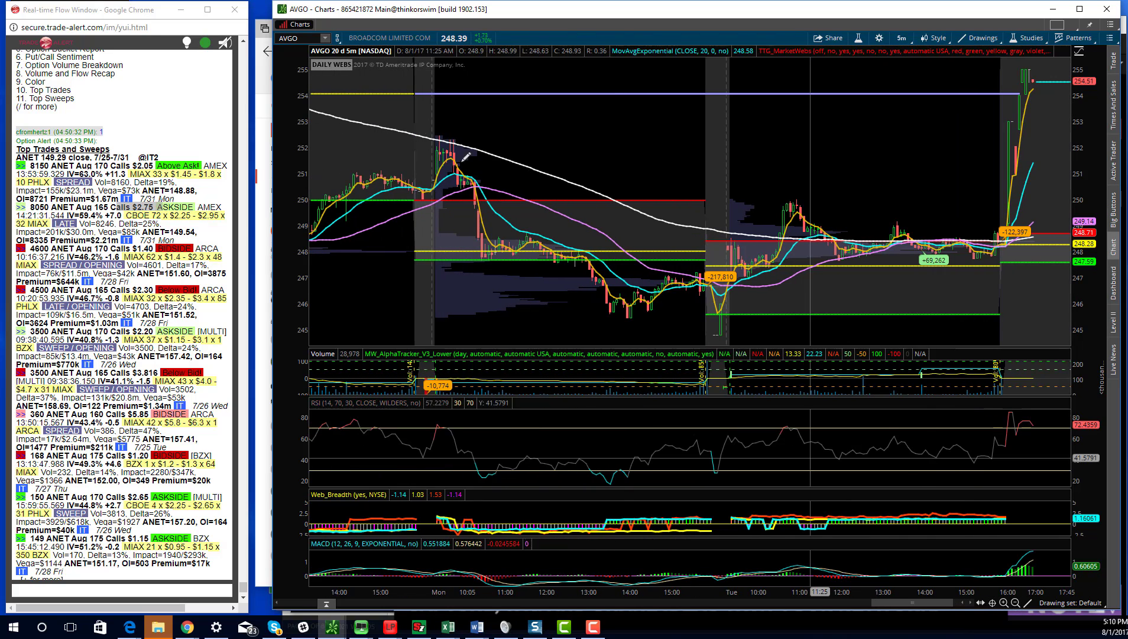
Step: Load Skyworks (SWKS) on the 5-minute chart
{"action": "left_click", "coordinate": [309, 37]}
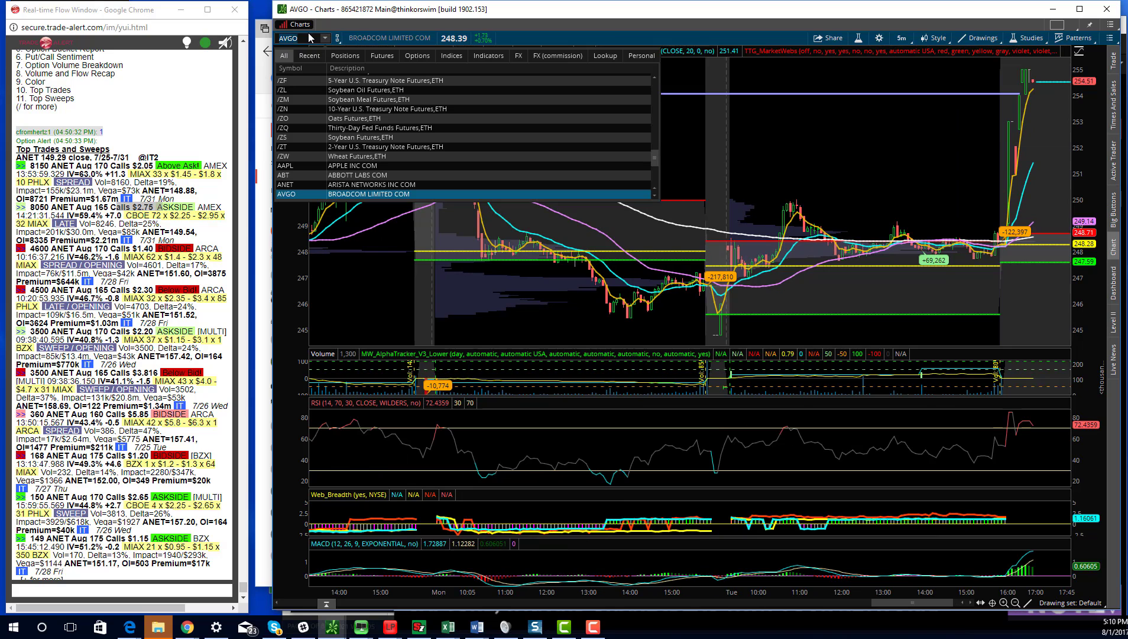
{"action": "type", "text": "SWKS"}
{"action": "key", "text": "Return"}
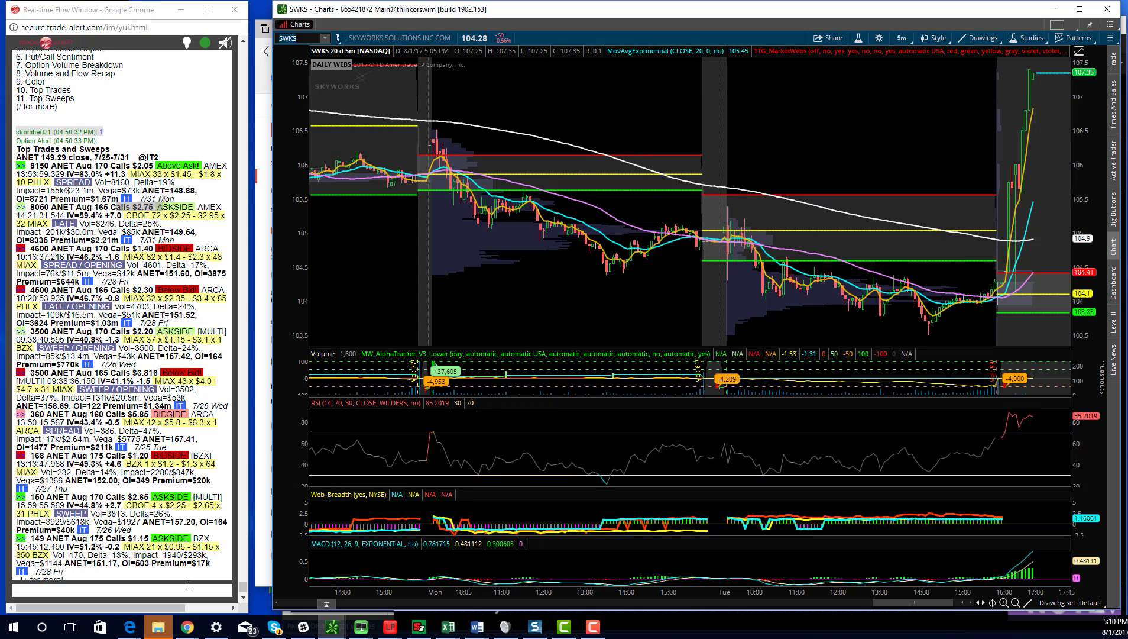
{"action": "mouse_move", "coordinate": [191, 631]}
{"action": "left_click", "coordinate": [66, 573]}
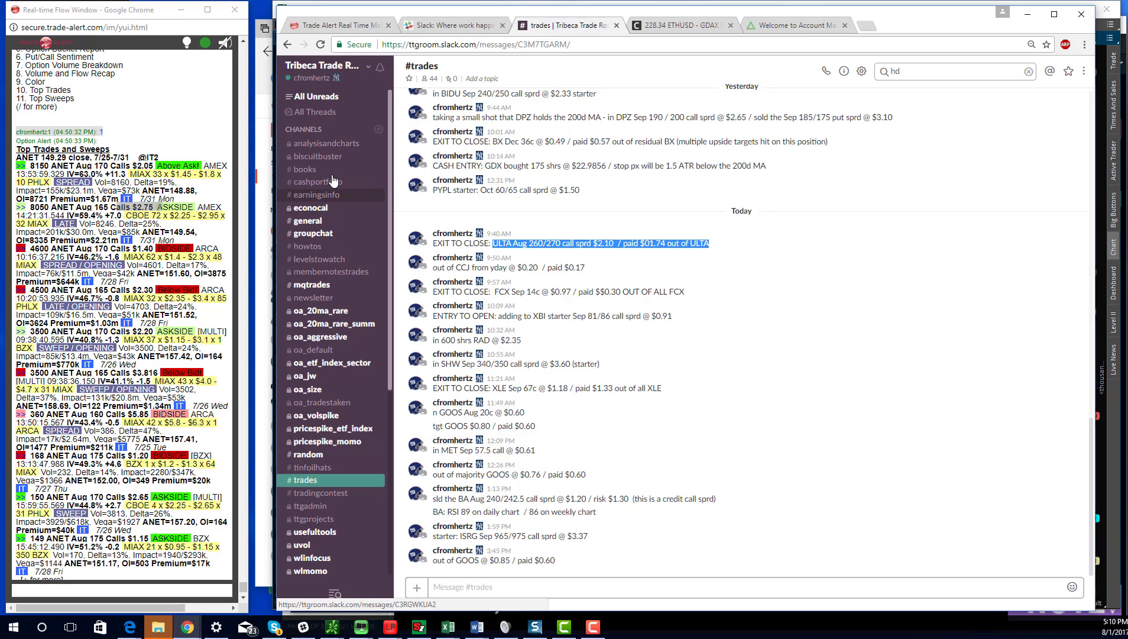
{"action": "left_click", "coordinate": [312, 233]}
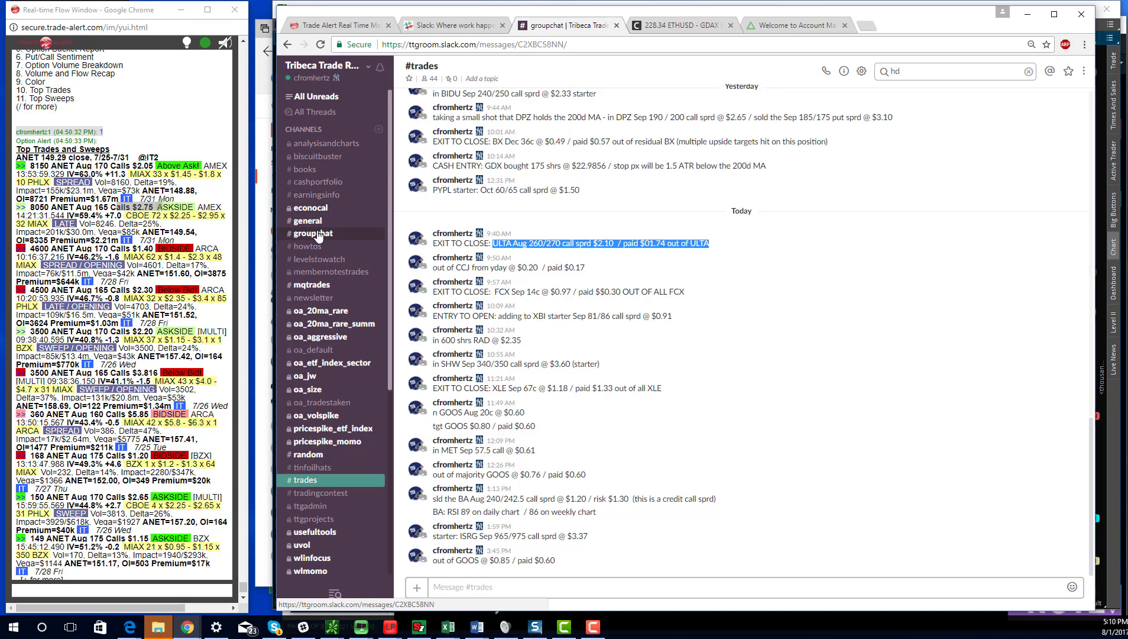
{"action": "left_click", "coordinate": [314, 194]}
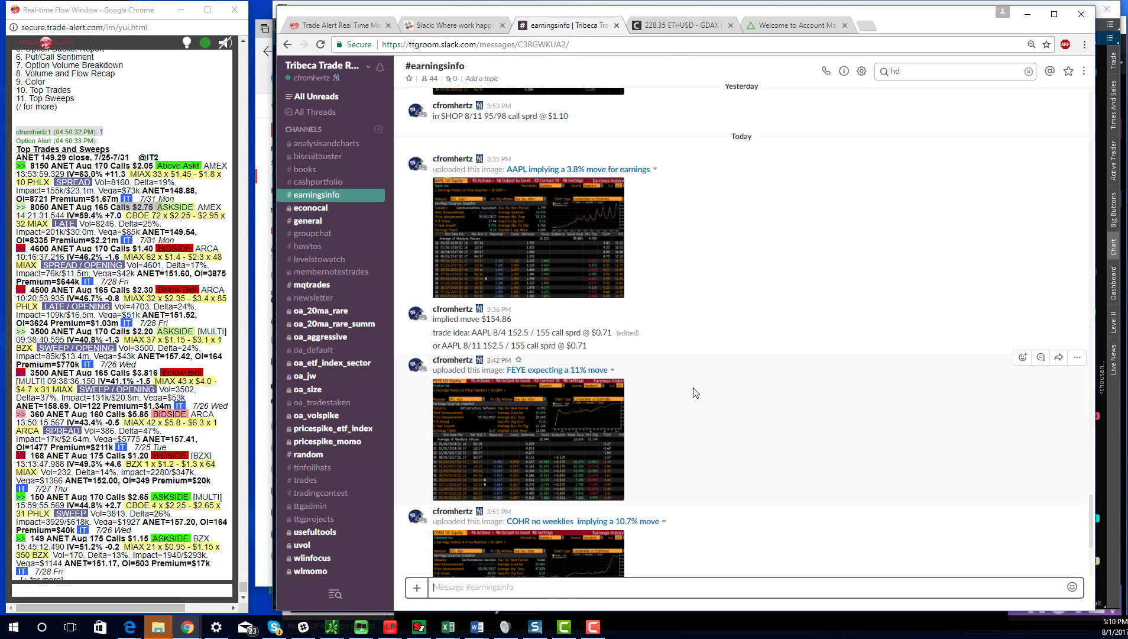
{"action": "scroll", "coordinate": [695, 393], "scroll_direction": "up", "scroll_amount": 1}
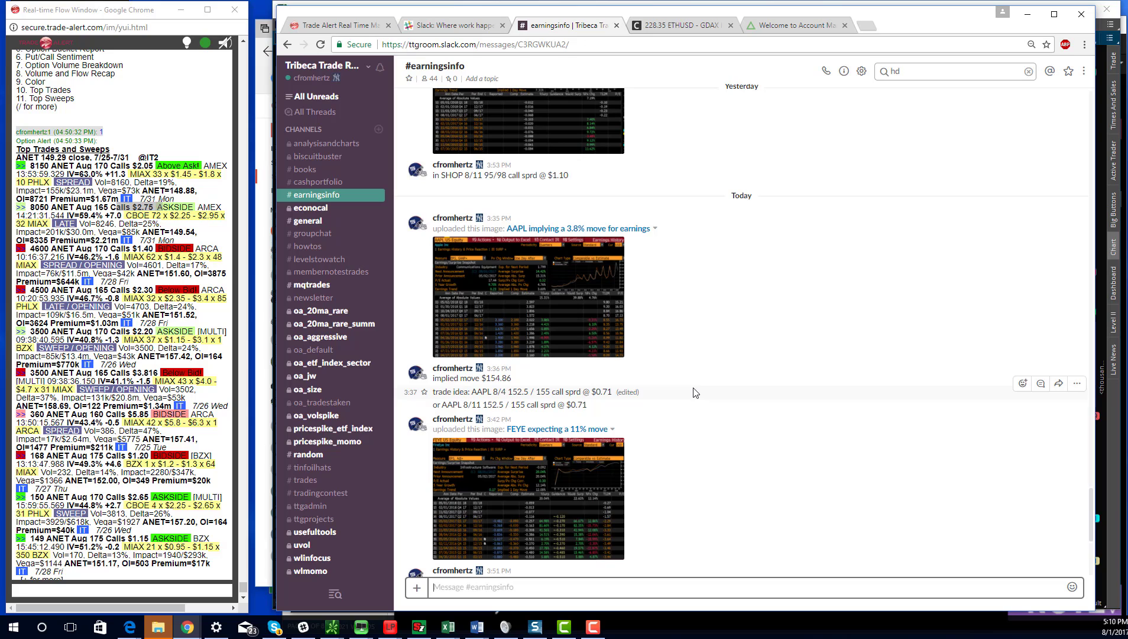
{"action": "left_click_drag", "start_coordinate": [477, 404], "coordinate": [634, 402]}
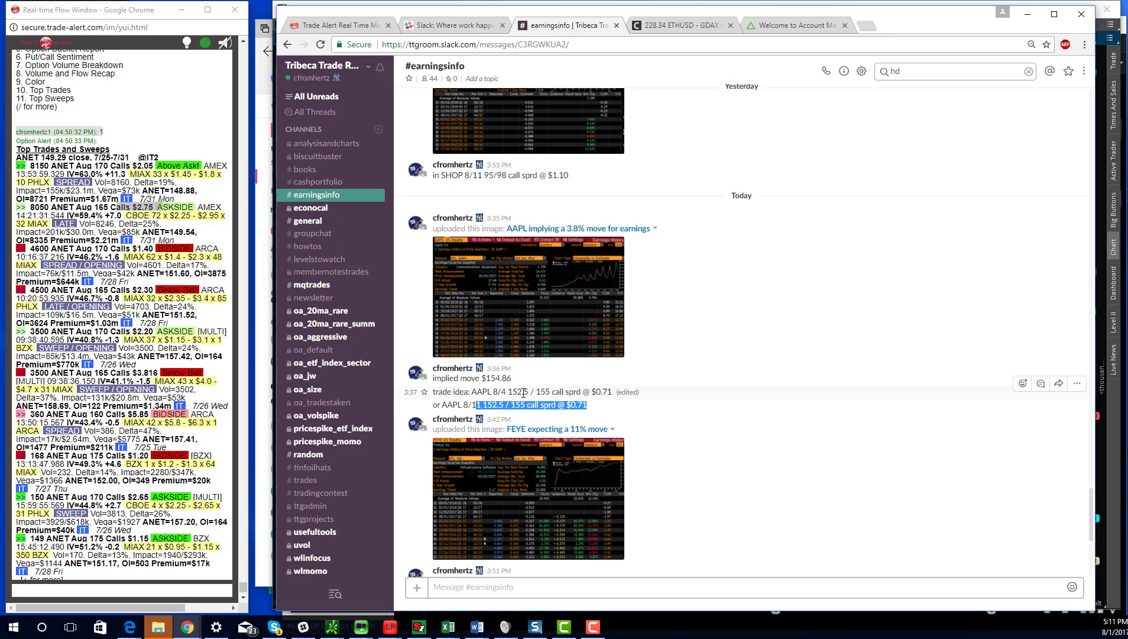
{"action": "left_click_drag", "start_coordinate": [497, 392], "coordinate": [613, 393]}
{"action": "scroll", "coordinate": [798, 541], "scroll_direction": "down", "scroll_amount": 2}
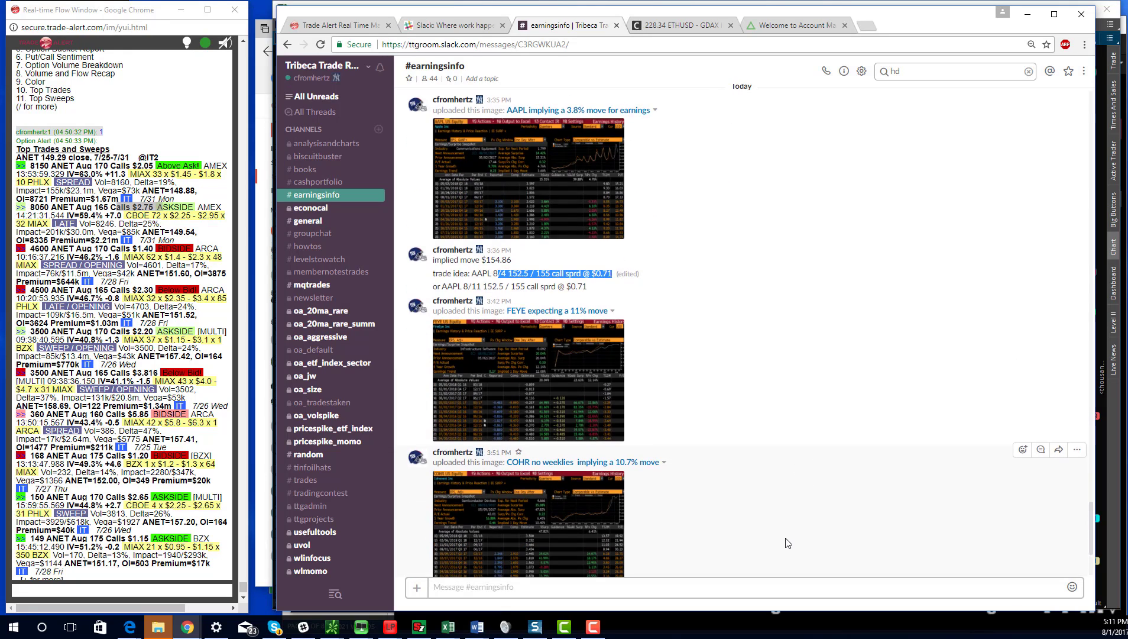
{"action": "scroll", "coordinate": [759, 488], "scroll_direction": "down", "scroll_amount": 3}
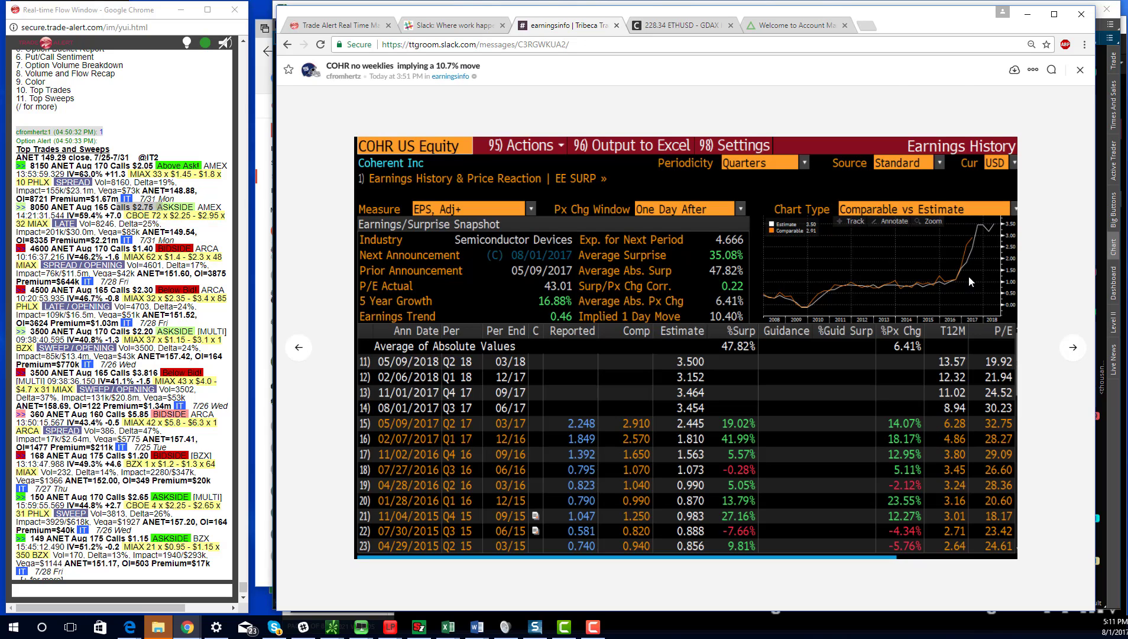
{"action": "left_click", "coordinate": [1080, 70]}
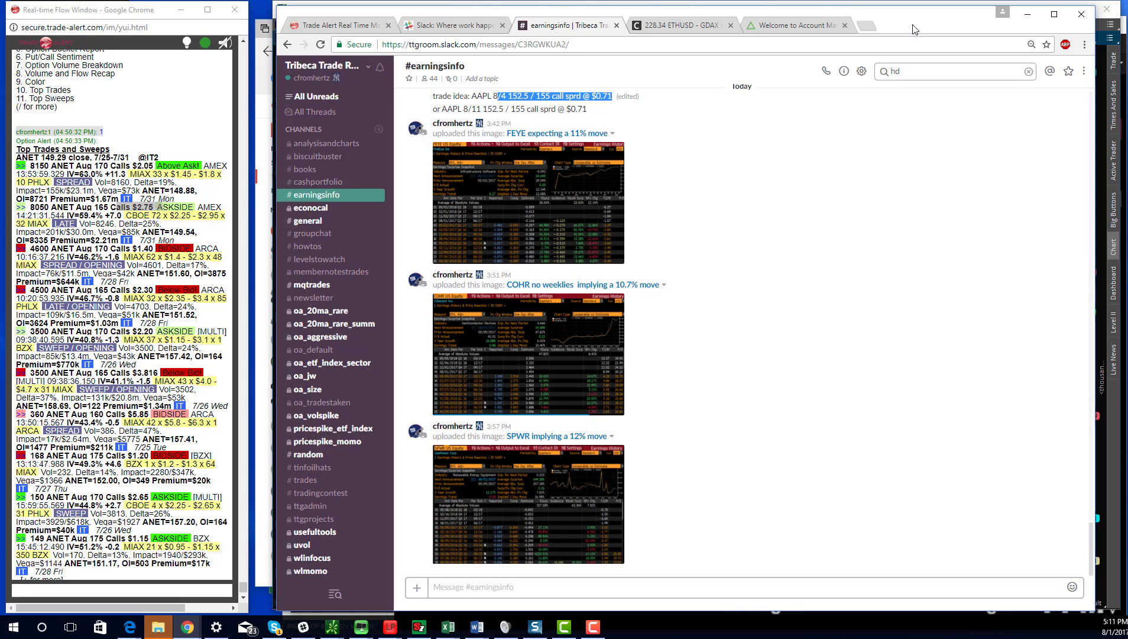
Step: Put Slack away and drag the chart window's left edge further left
{"action": "left_click", "coordinate": [1027, 14]}
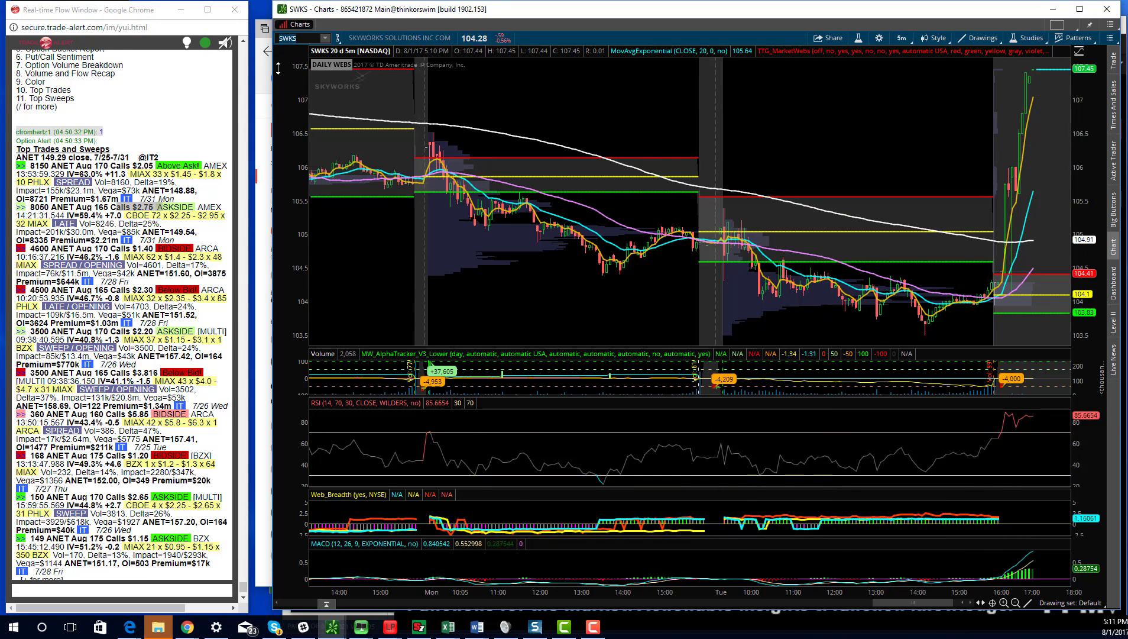
{"action": "left_click_drag", "start_coordinate": [273, 66], "coordinate": [253, 66]}
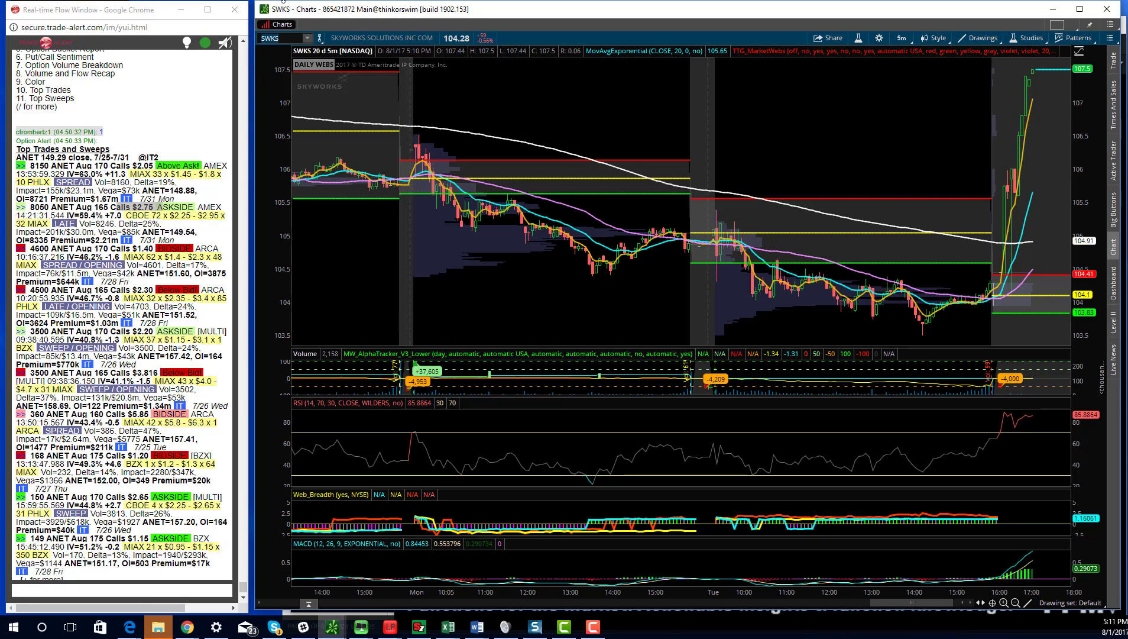
Step: Load the /ES futures chart and zoom out to several days
{"action": "key", "text": "BackSpace"}
{"action": "key", "text": "BackSpace"}
{"action": "key", "text": "BackSpace"}
{"action": "type", "text": "/ES"}
{"action": "key", "text": "BackSpace"}
{"action": "key", "text": "BackSpace"}
{"action": "key", "text": "BackSpace"}
{"action": "key", "text": "BackSpace"}
{"action": "type", "text": "/ES"}
{"action": "key", "text": "Return"}
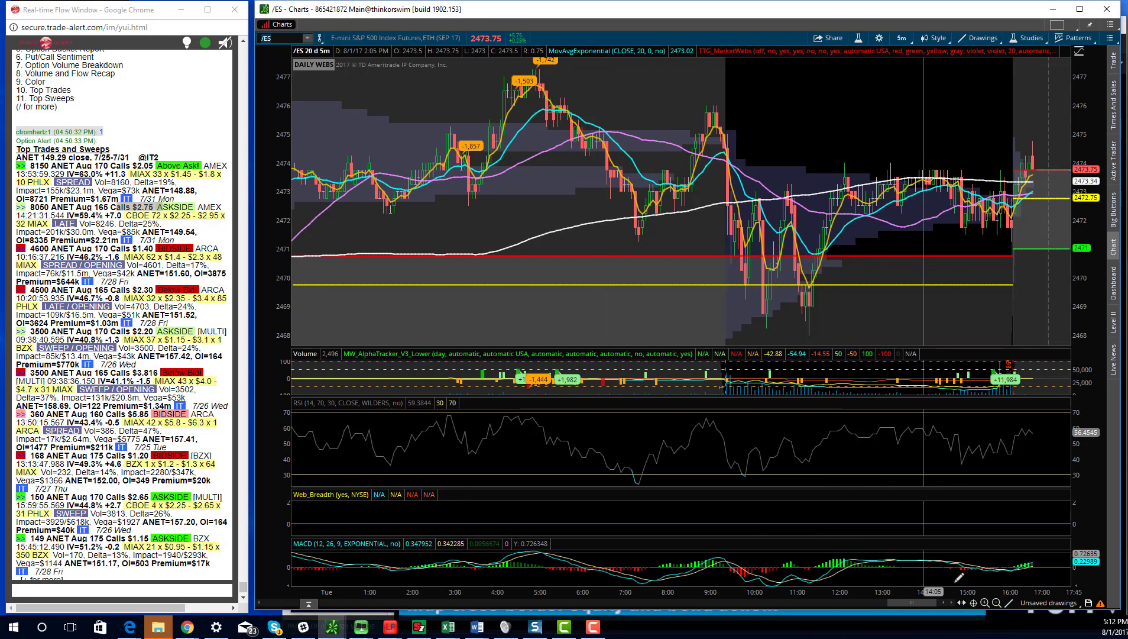
{"action": "left_click", "coordinate": [996, 602]}
{"action": "left_click", "coordinate": [996, 603]}
{"action": "left_click", "coordinate": [996, 603]}
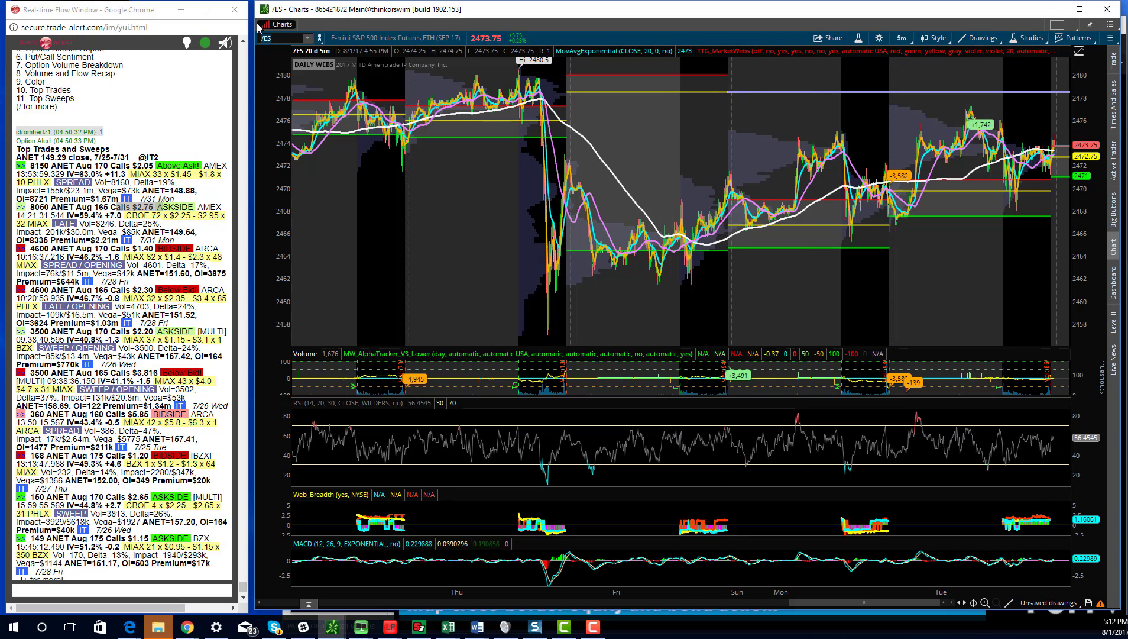
Step: Glance at ITB, then load Lumber Liquidators (LL)
{"action": "left_click", "coordinate": [280, 37]}
{"action": "type", "text": "ITB"}
{"action": "key", "text": "Return"}
{"action": "type", "text": "LL"}
{"action": "key", "text": "Return"}
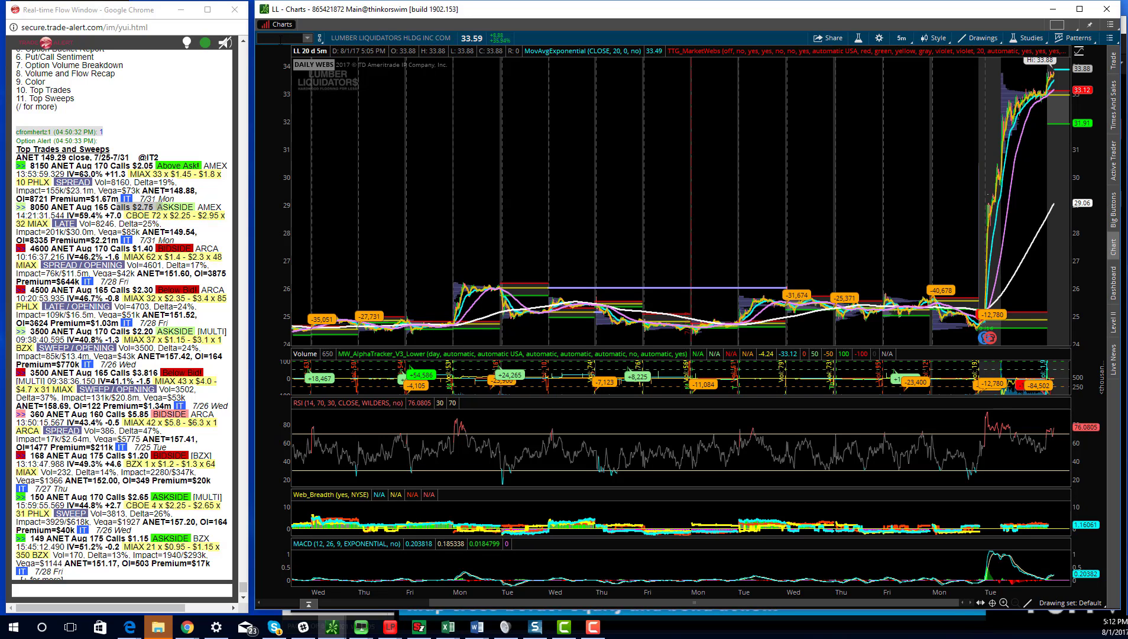
Step: Step through SHOP, CGNX and AT&T (T), then load Verizon (VZ) and zoom in
{"action": "type", "text": "HOP"}
{"action": "key", "text": "Return"}
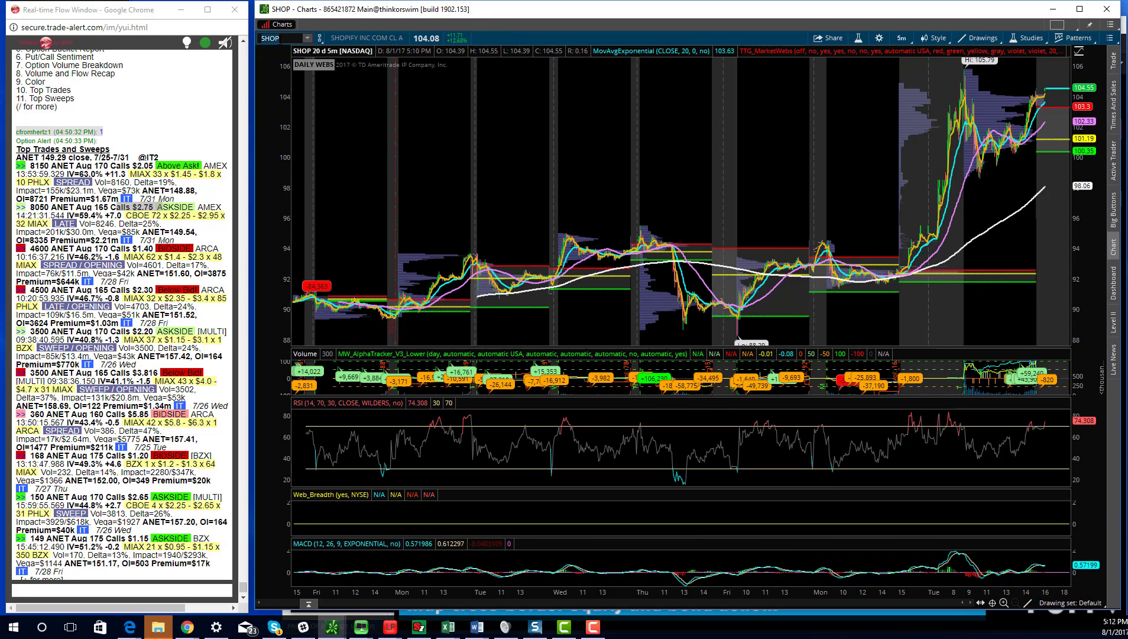
{"action": "type", "text": "CCNX"}
{"action": "key", "text": "Return"}
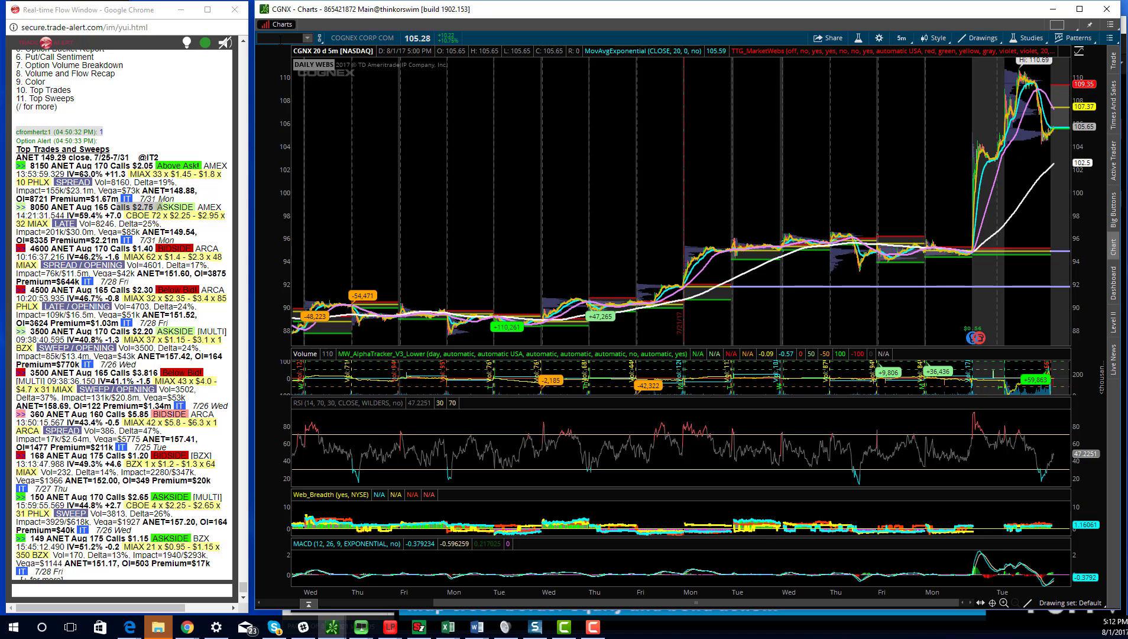
{"action": "type", "text": "T"}
{"action": "key", "text": "Return"}
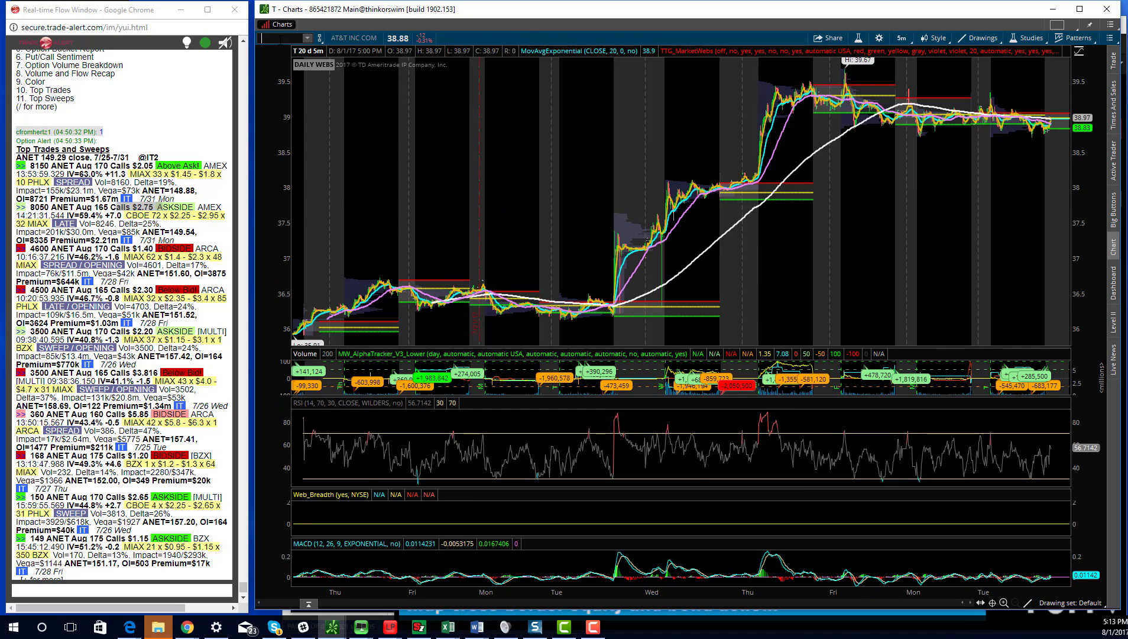
{"action": "type", "text": "VZ"}
{"action": "key", "text": "Return"}
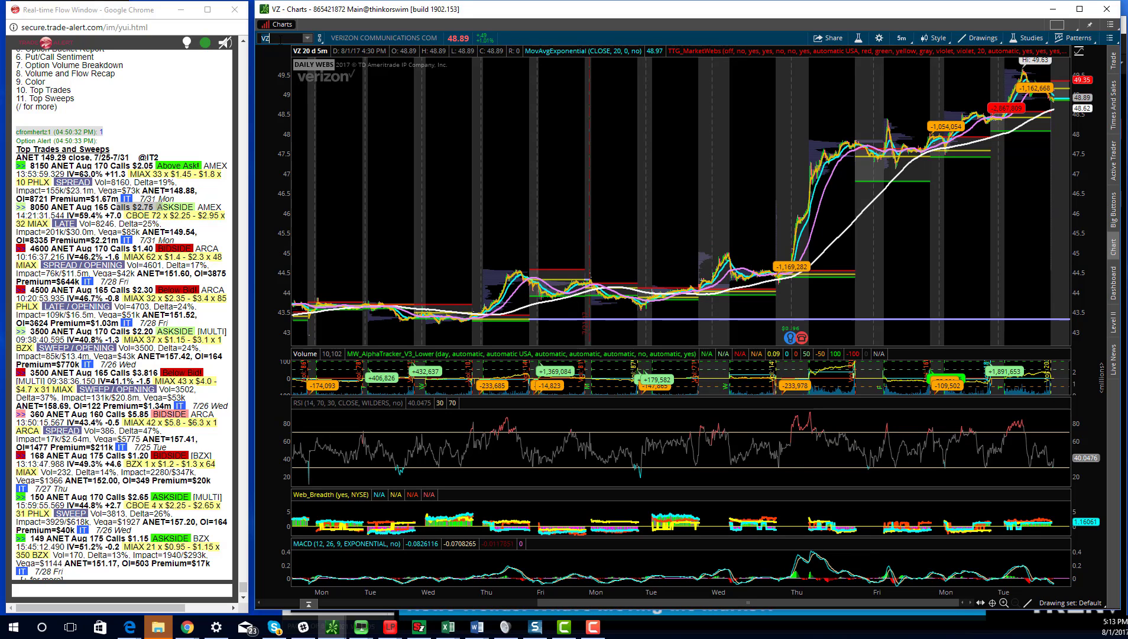
{"action": "scroll", "coordinate": [266, 69], "scroll_direction": "up", "scroll_amount": 5}
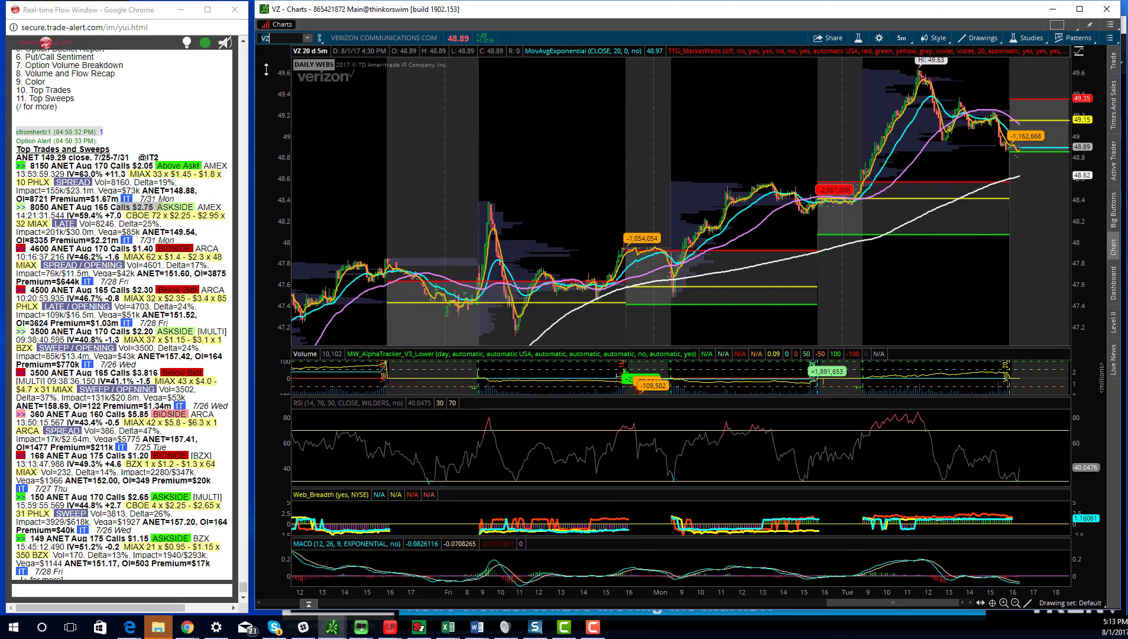
Step: Load INTC, switch to daily (D) bars, and zoom to about the last year
{"action": "left_click", "coordinate": [273, 38]}
{"action": "type", "text": "INTC"}
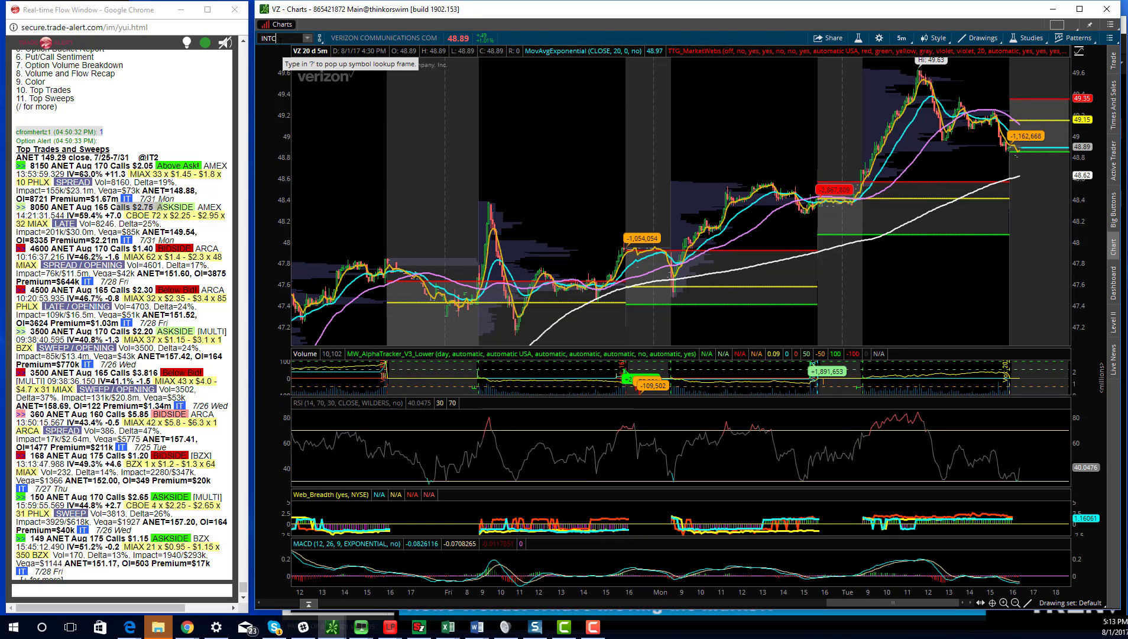
{"action": "key", "text": "Return"}
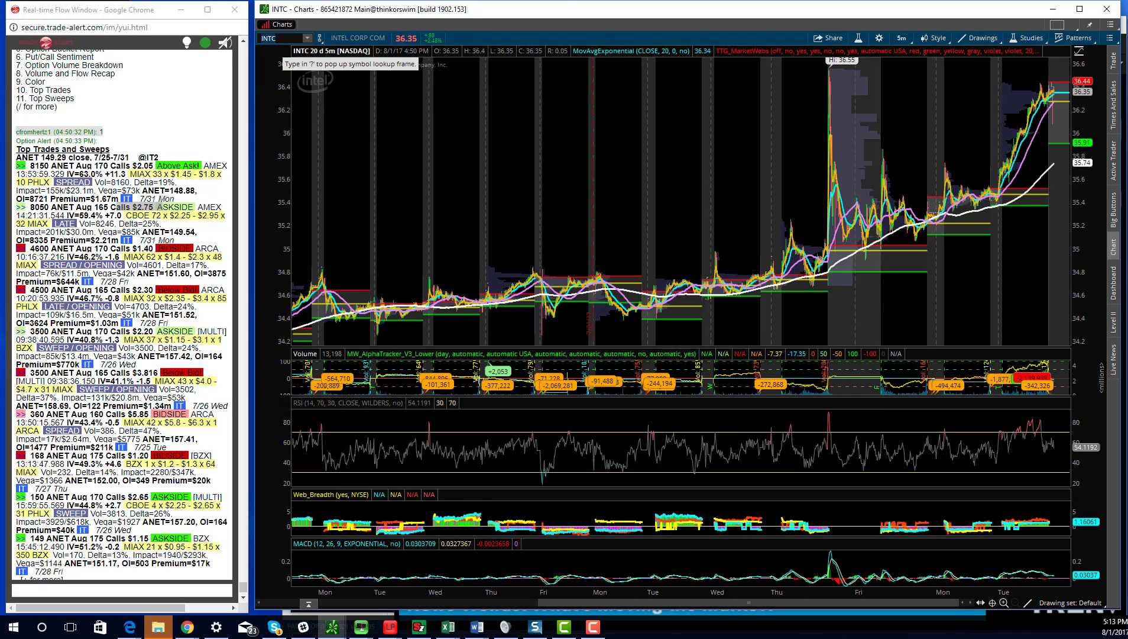
{"action": "scroll", "coordinate": [855, 166], "scroll_direction": "up", "scroll_amount": 3}
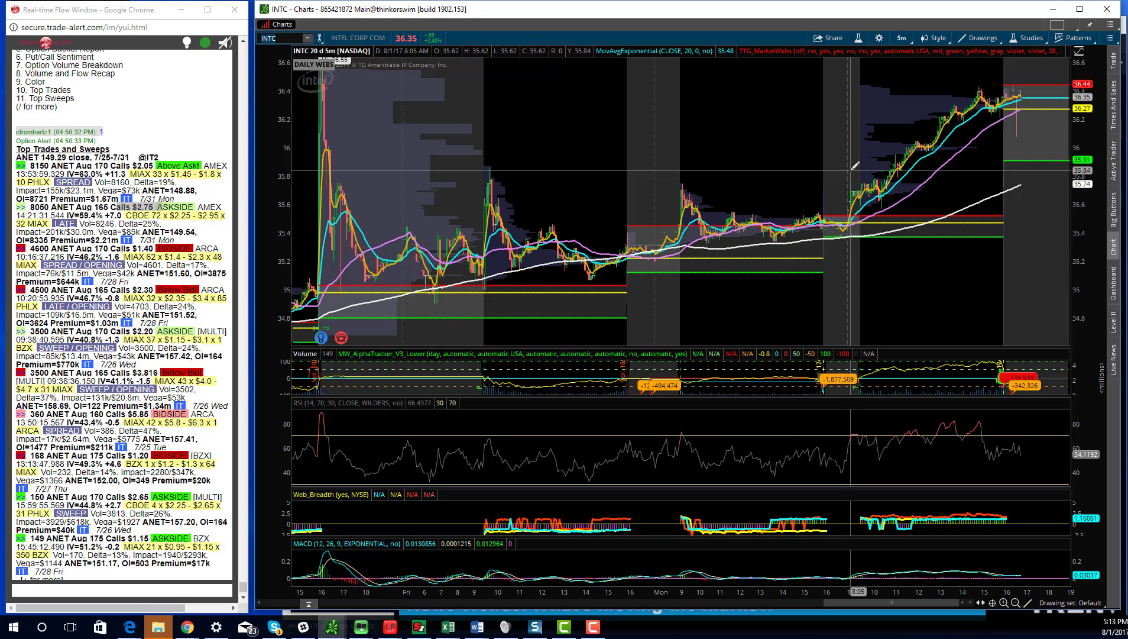
{"action": "left_click", "coordinate": [902, 38]}
{"action": "left_click", "coordinate": [881, 144]}
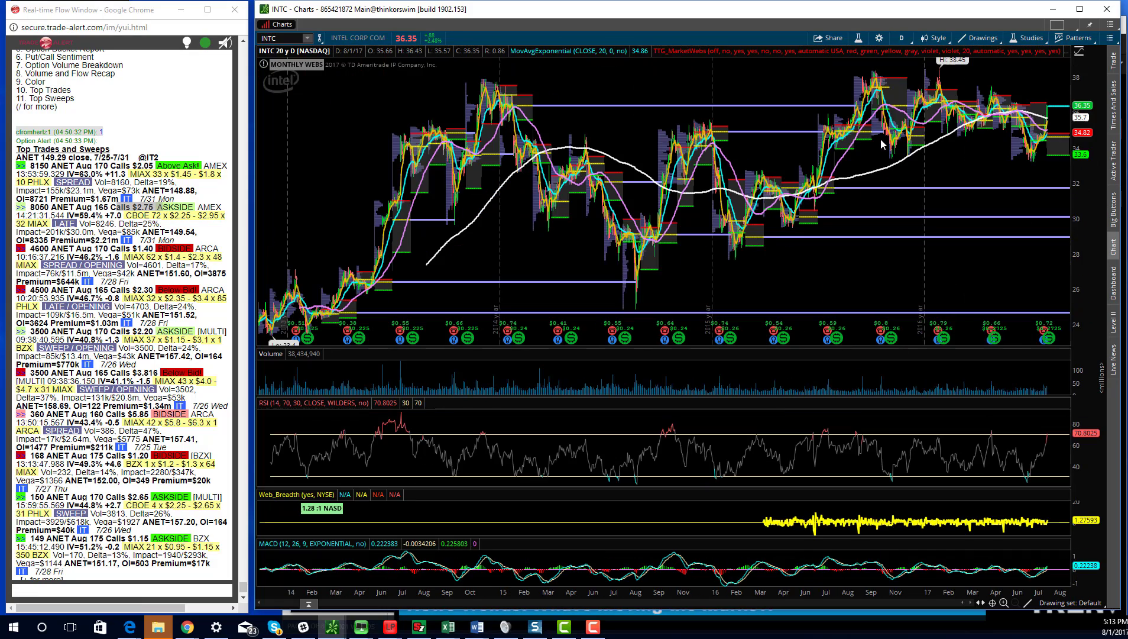
{"action": "left_click_drag", "start_coordinate": [1045, 93], "coordinate": [872, 177]}
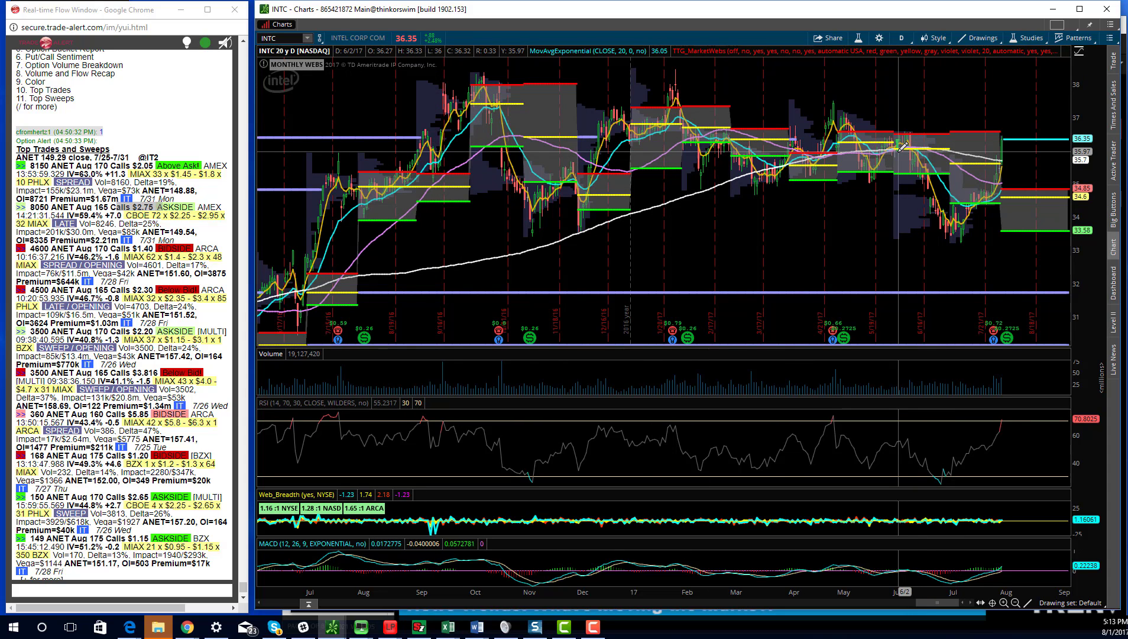
Step: Load Citigroup (C) zoomed into recent months, then load the XBI daily chart
{"action": "left_click", "coordinate": [272, 38]}
{"action": "type", "text": "C"}
{"action": "key", "text": "Return"}
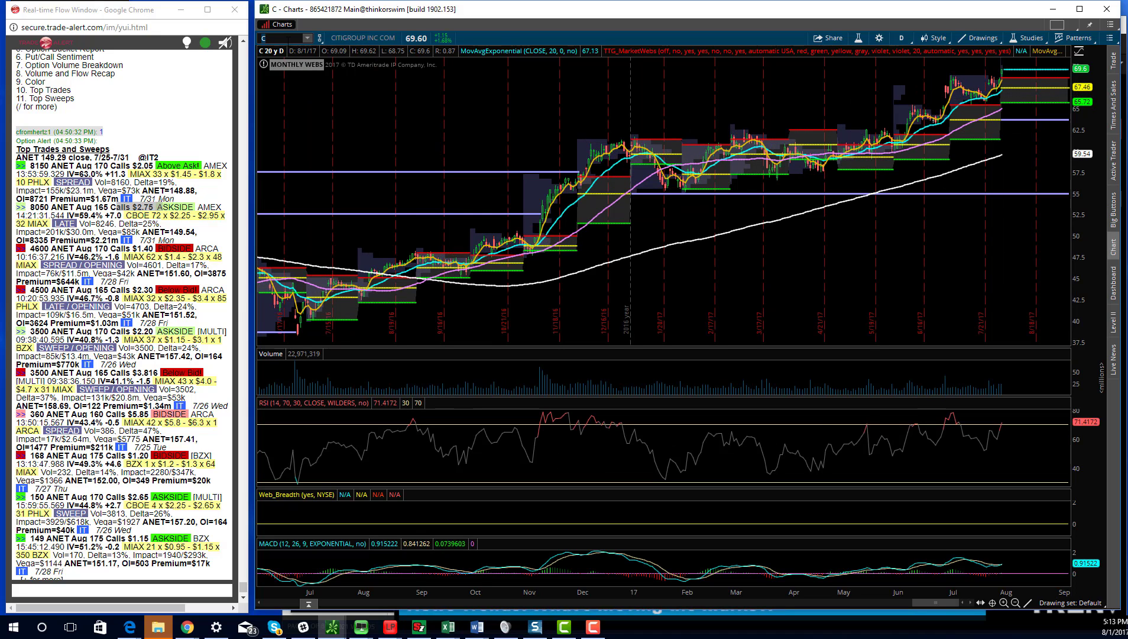
{"action": "scroll", "coordinate": [1009, 89], "scroll_direction": "up", "scroll_amount": 3}
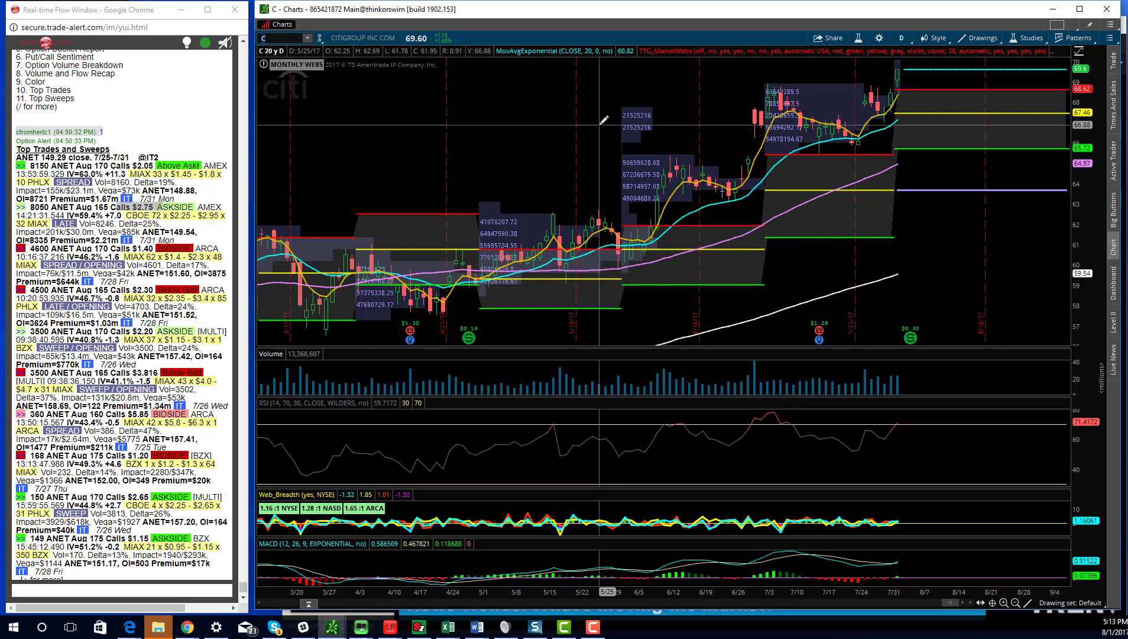
{"action": "left_click", "coordinate": [264, 38]}
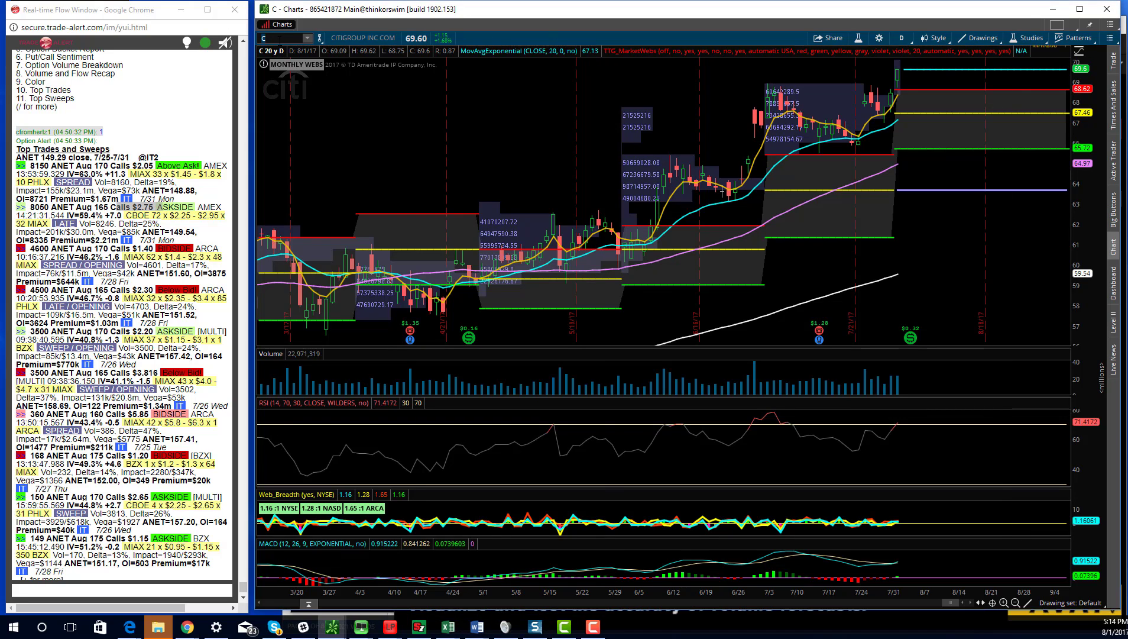
{"action": "type", "text": "XBI"}
{"action": "key", "text": "Return"}
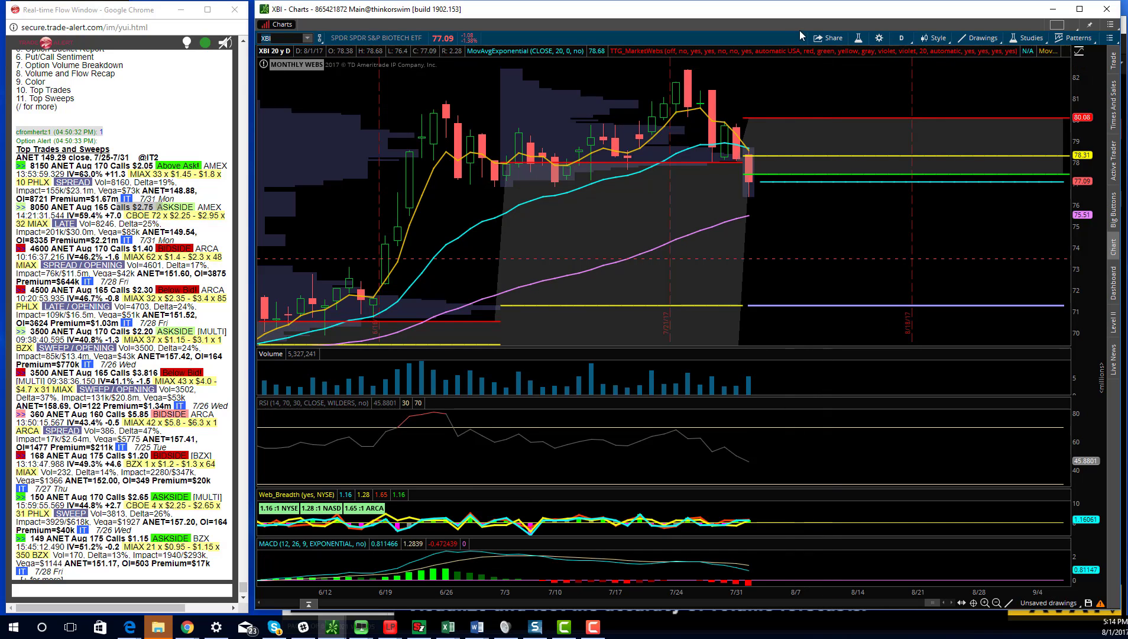
Step: Switch XBI to 5m bars and zoom out twice to include the previous session
{"action": "left_click", "coordinate": [901, 38]}
{"action": "left_click", "coordinate": [879, 69]}
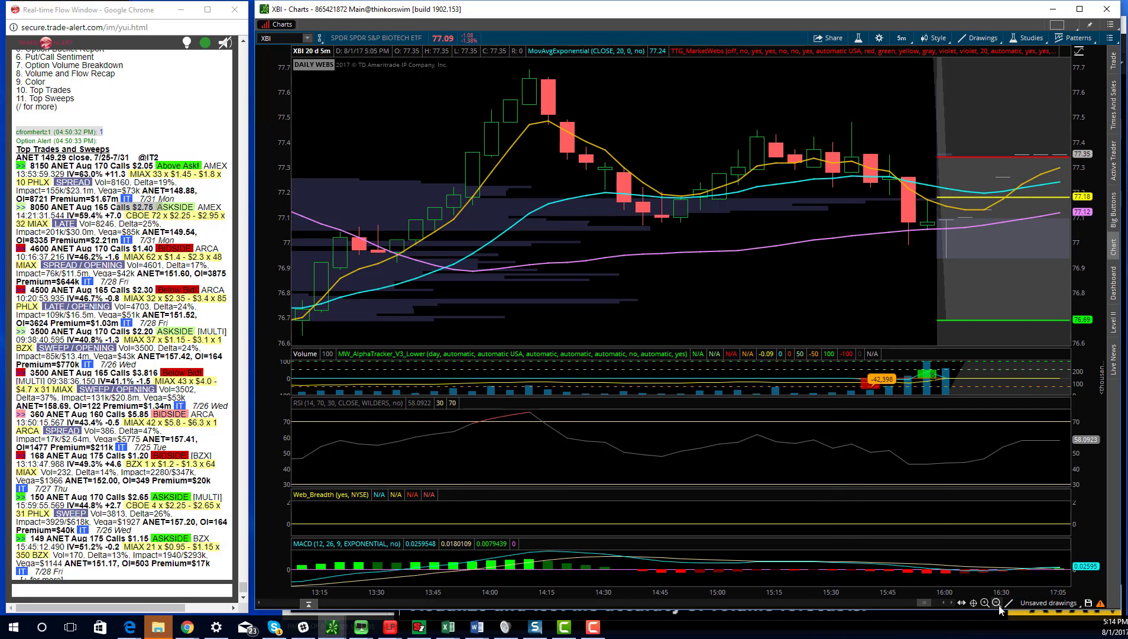
{"action": "left_click", "coordinate": [996, 602]}
{"action": "left_click", "coordinate": [997, 602]}
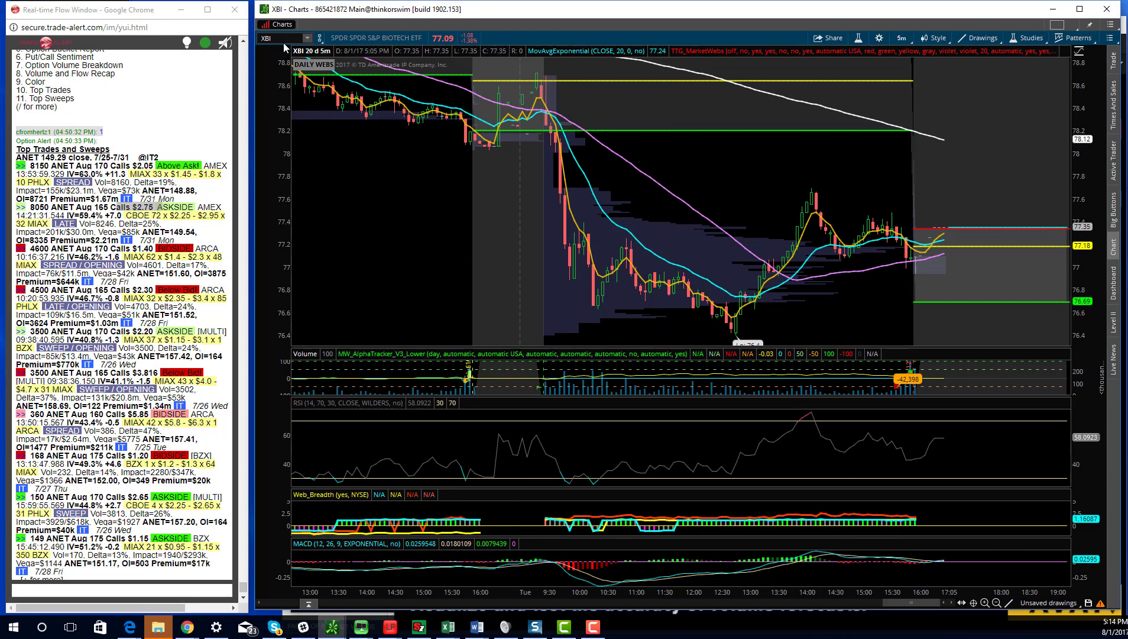
Step: Load XME and switch it to the 20 y D daily timeframe
{"action": "key", "text": "BackSpace"}
{"action": "type", "text": "XME"}
{"action": "key", "text": "Return"}
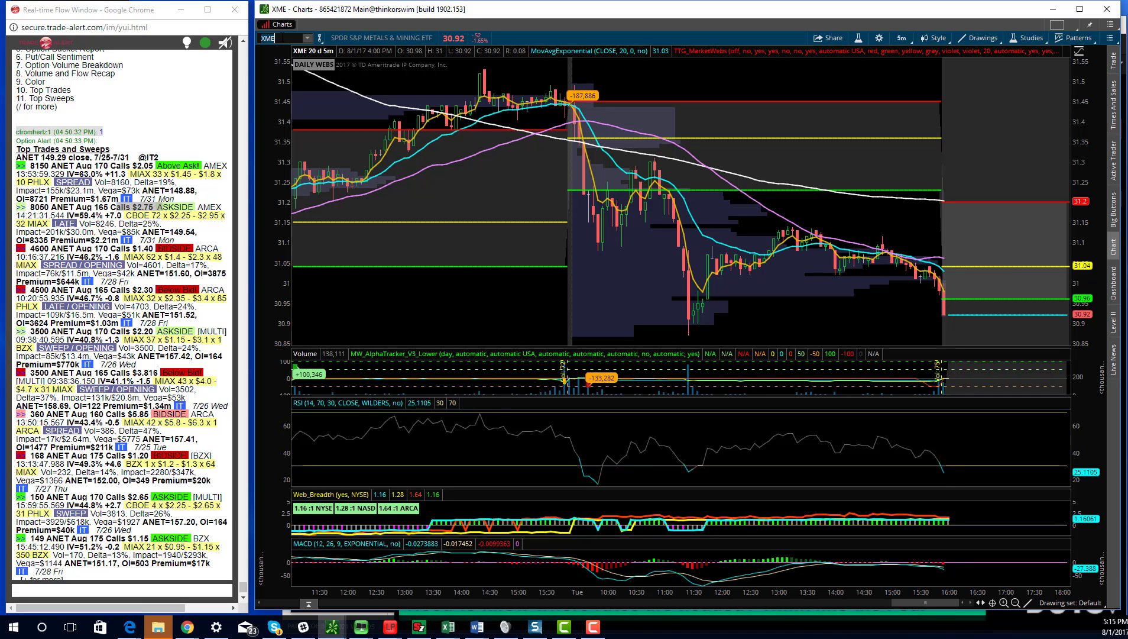
{"action": "left_click", "coordinate": [901, 38]}
{"action": "left_click", "coordinate": [897, 142]}
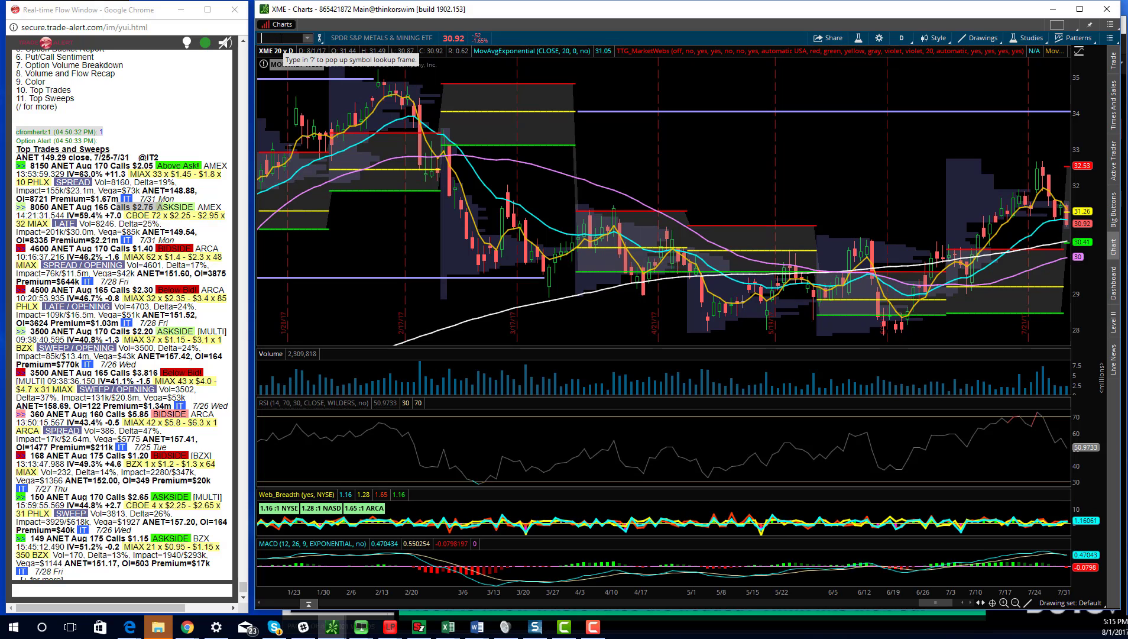
Step: Load /NQ on daily bars and zoom into mid-June through August
{"action": "type", "text": "/NQ"}
{"action": "key", "text": "Return"}
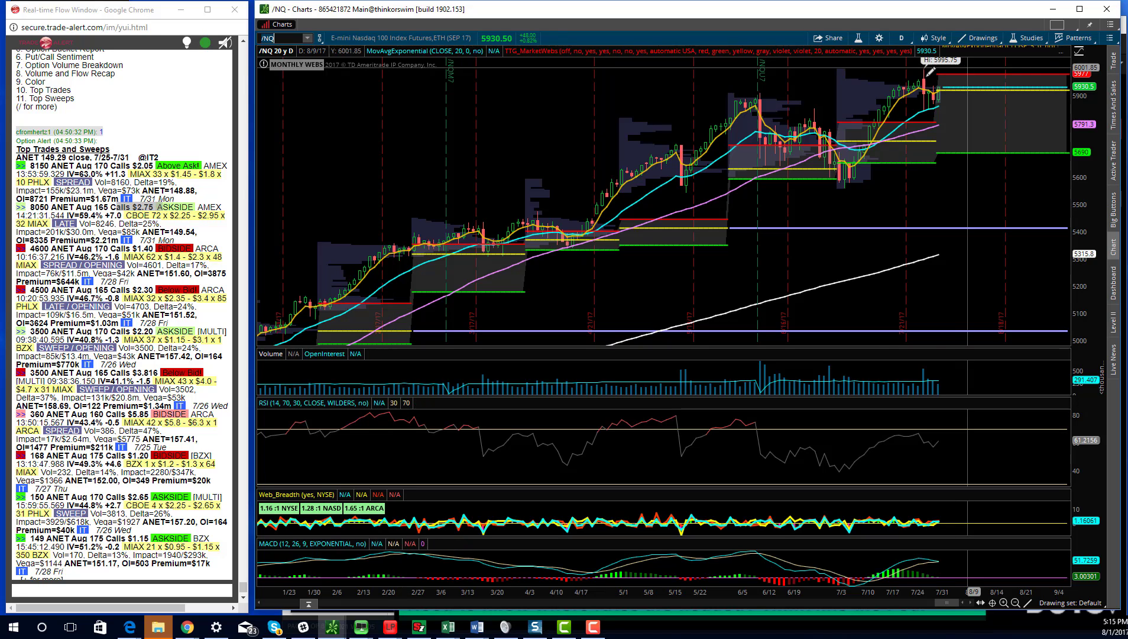
{"action": "scroll", "coordinate": [713, 97], "scroll_direction": "up", "scroll_amount": 3}
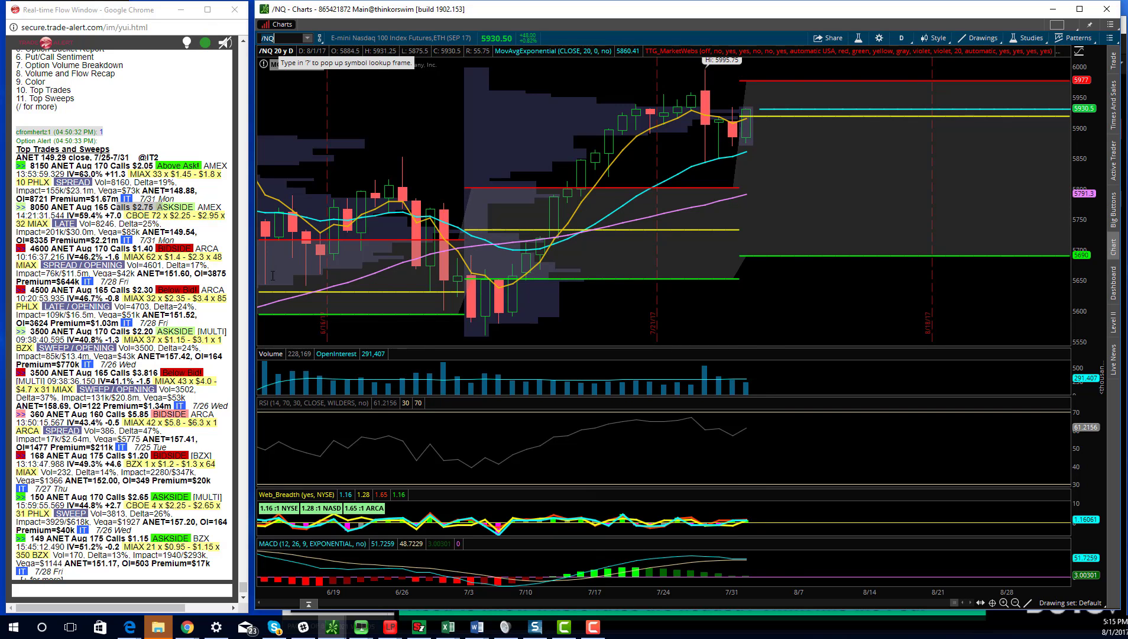
Step: In Bloomberg, replace CVX with the IYT chart, then the HEWG chart
{"action": "mouse_move", "coordinate": [361, 627]}
{"action": "left_click", "coordinate": [350, 602]}
{"action": "left_click", "coordinate": [320, 139]}
{"action": "type", "text": "IYT Equity"}
{"action": "key", "text": "Return"}
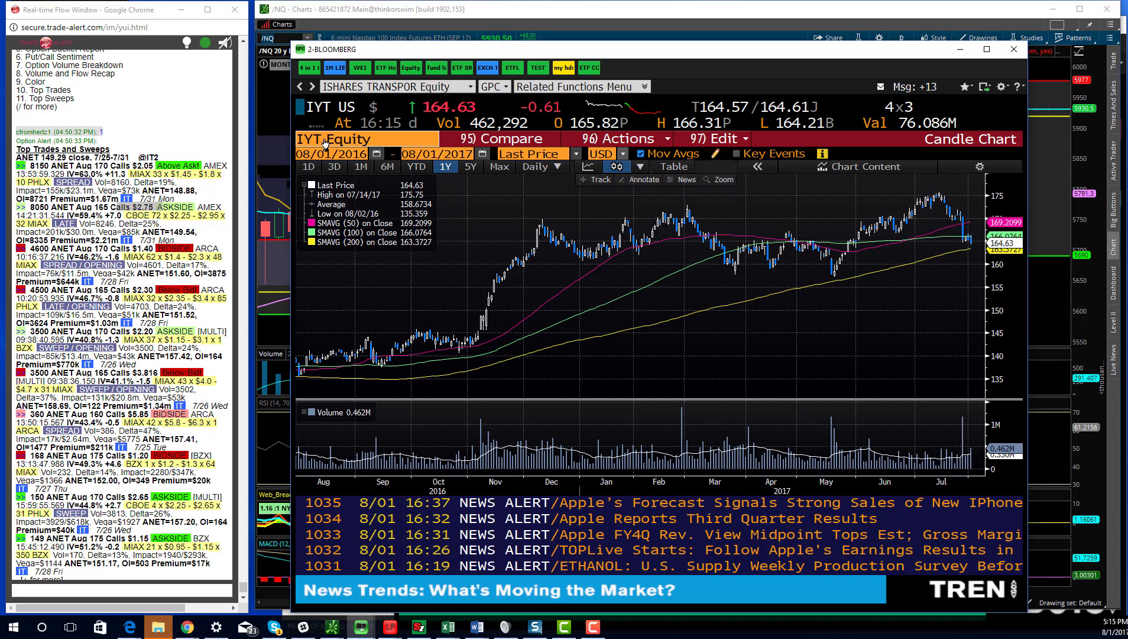
{"action": "left_click", "coordinate": [324, 142]}
{"action": "type", "text": "HEWG"}
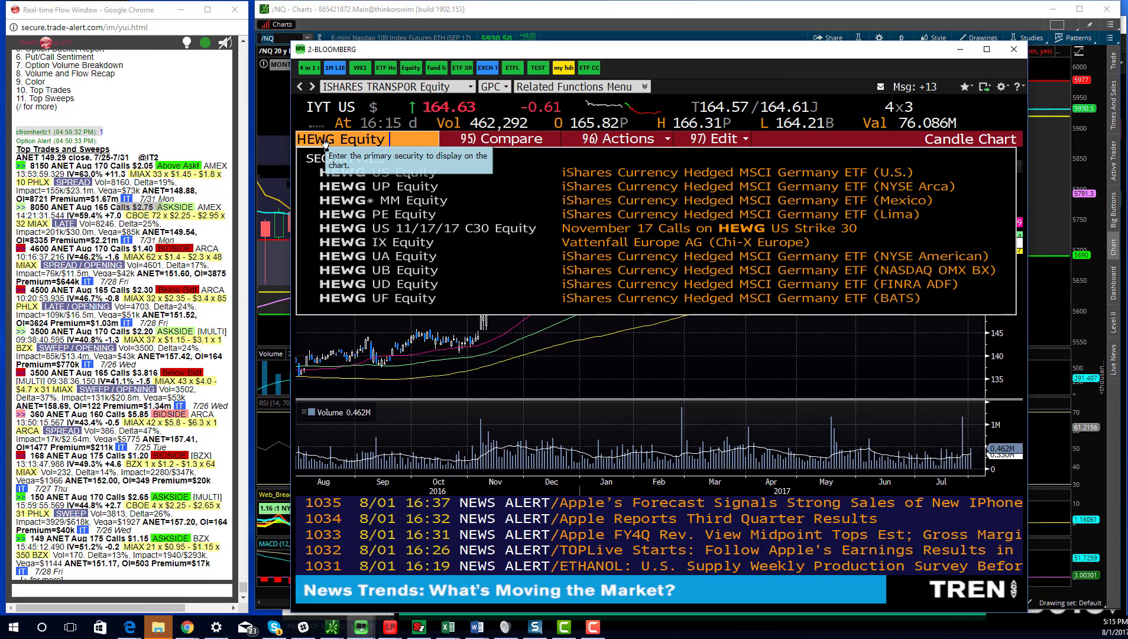
{"action": "key", "text": "Return"}
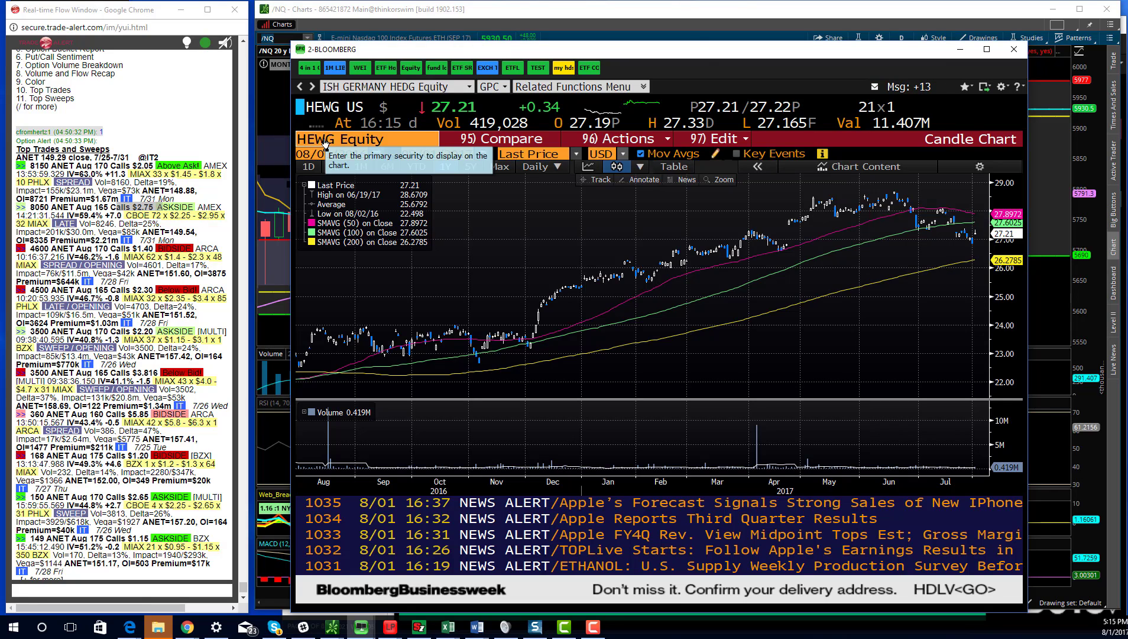
Step: Run WEI for World Equity Indices, widen the Bloomberg window, then return to thinkorswim
{"action": "type", "text": "WEI"}
{"action": "key", "text": "Return"}
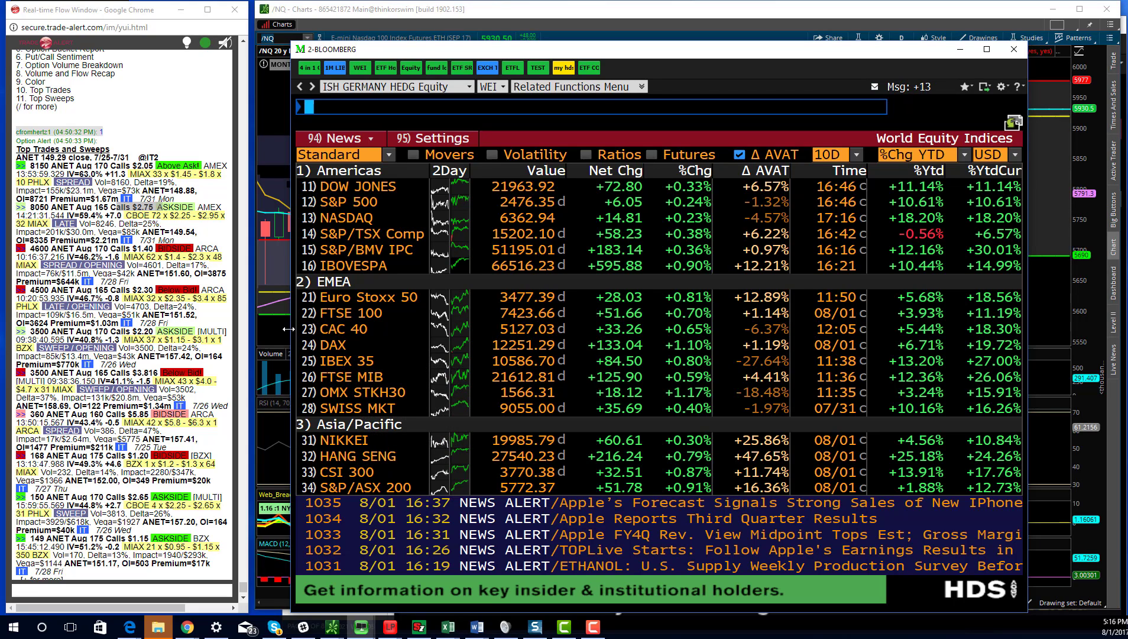
{"action": "left_click_drag", "start_coordinate": [288, 329], "coordinate": [254, 329]}
{"action": "left_click", "coordinate": [289, 26]}
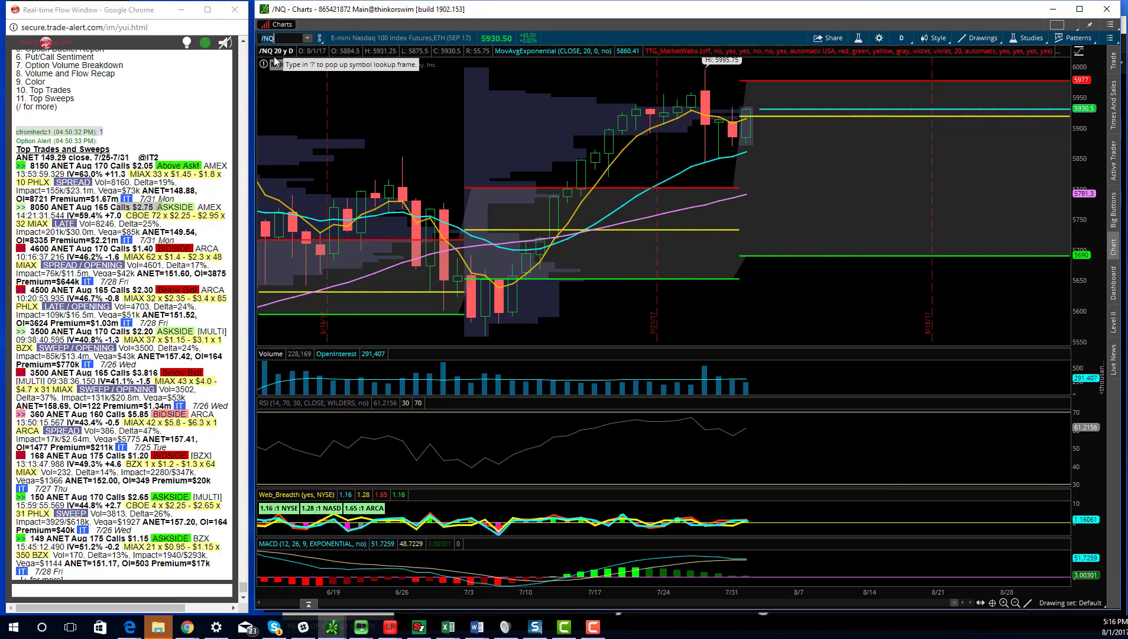
Step: Request EWS option alerts and then its most active options ('ews', '2') in Trade-Alert chat
{"action": "left_click", "coordinate": [52, 590]}
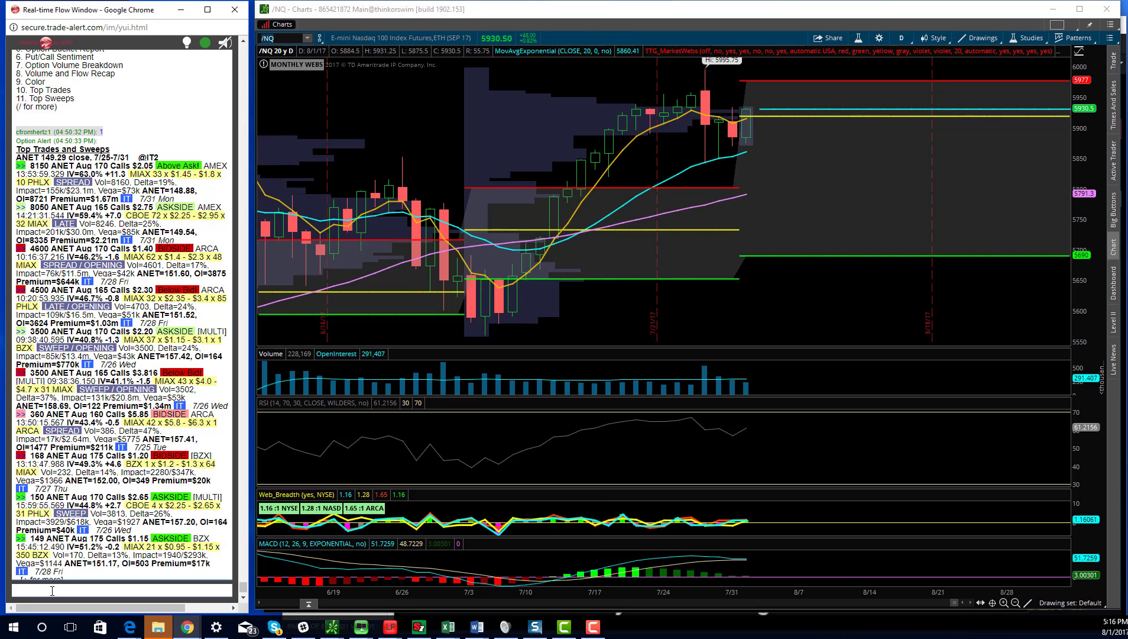
{"action": "type", "text": "ews"}
{"action": "key", "text": "Return"}
{"action": "type", "text": "2"}
{"action": "key", "text": "Return"}
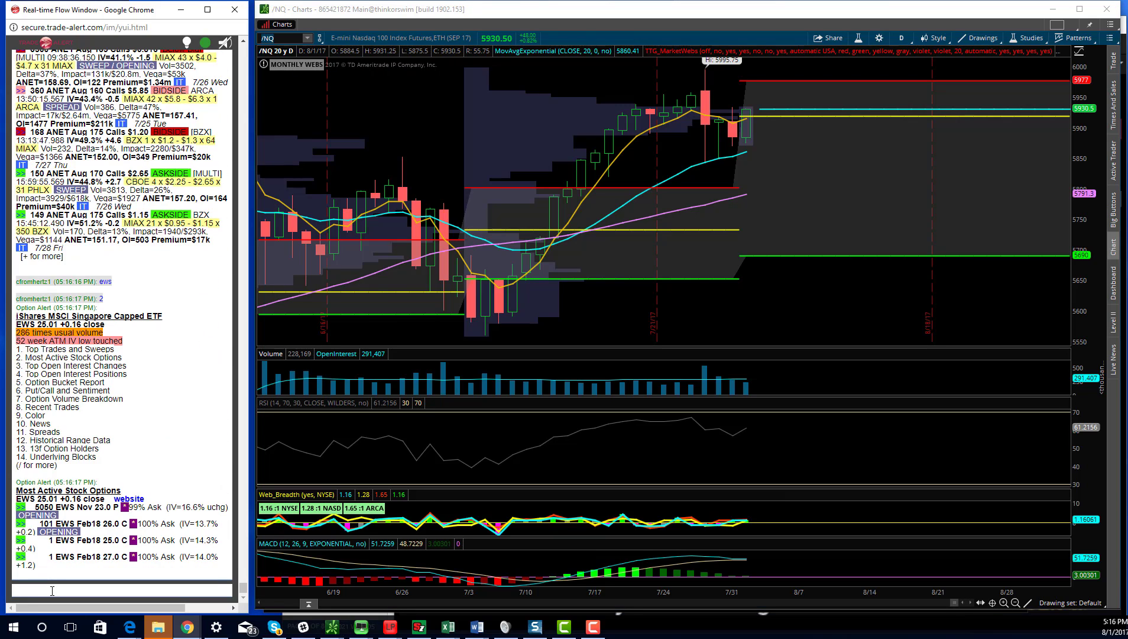
Step: Chart EWS on daily bars, zoomed out to about fifteen months of history
{"action": "left_click", "coordinate": [279, 38]}
{"action": "type", "text": "EWS"}
{"action": "key", "text": "Return"}
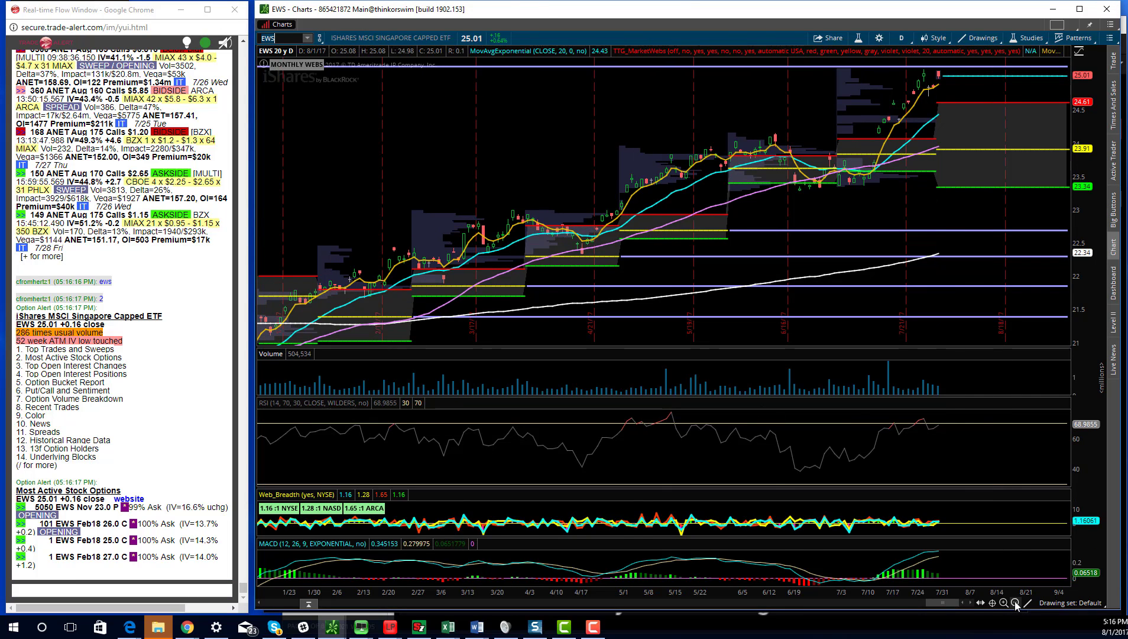
{"action": "left_click", "coordinate": [1015, 603]}
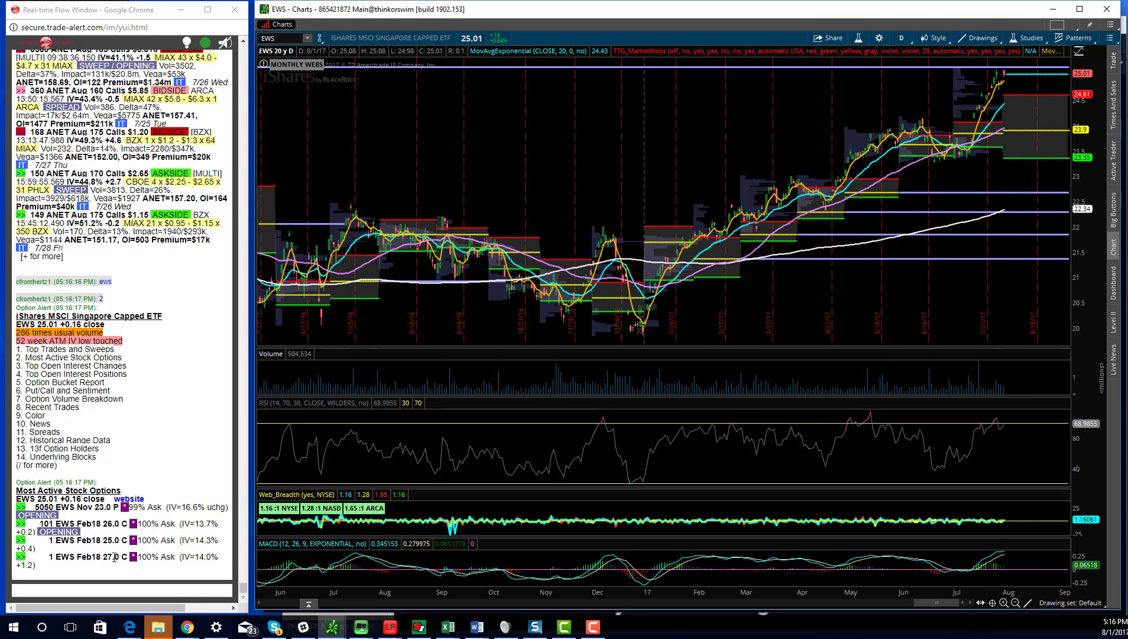
{"action": "left_click", "coordinate": [62, 591]}
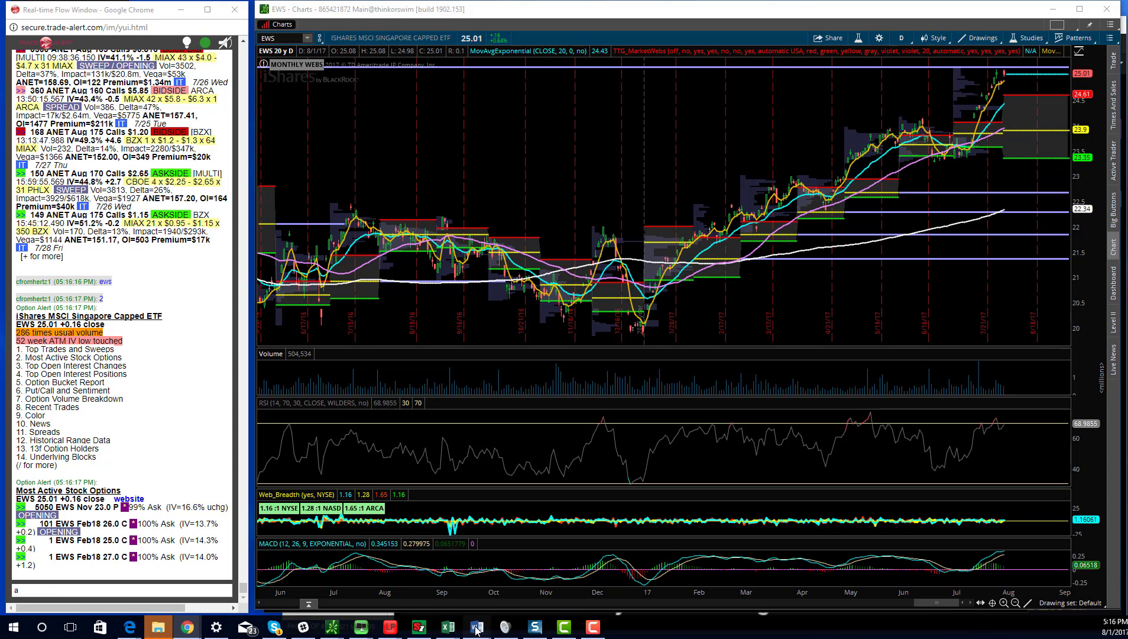
{"action": "mouse_move", "coordinate": [464, 617]}
{"action": "left_click", "coordinate": [437, 567]}
{"action": "scroll", "coordinate": [452, 549], "scroll_direction": "down", "scroll_amount": 5}
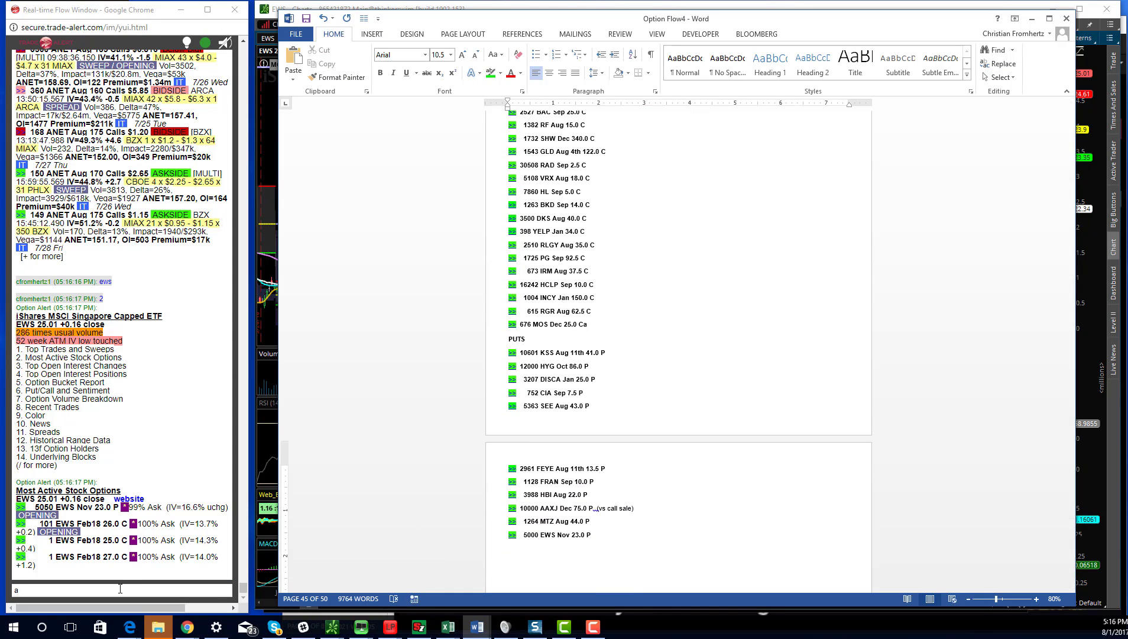
{"action": "left_click", "coordinate": [119, 587]}
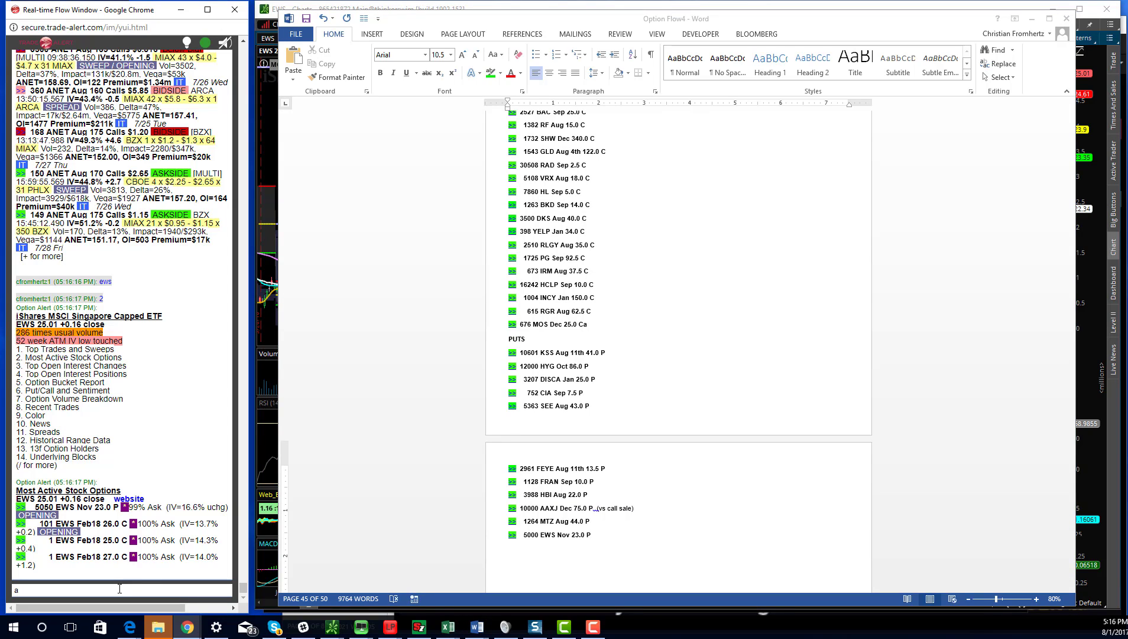
{"action": "type", "text": "aaxj"}
{"action": "key", "text": "Return"}
{"action": "type", "text": "2"}
{"action": "key", "text": "Return"}
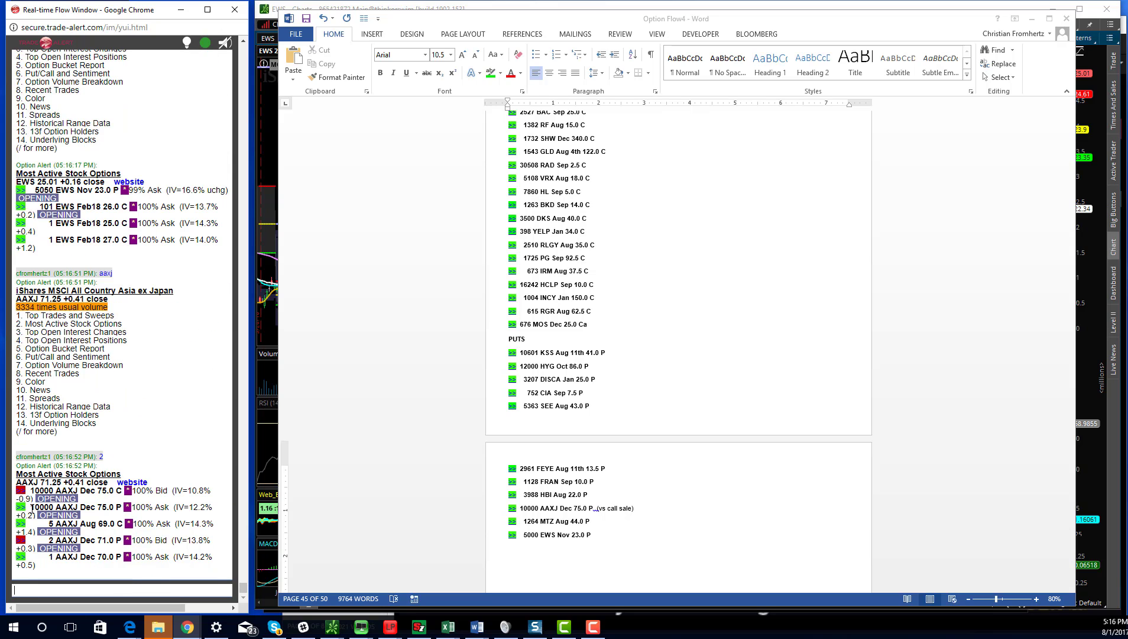
{"action": "left_click_drag", "start_coordinate": [30, 507], "coordinate": [120, 520]}
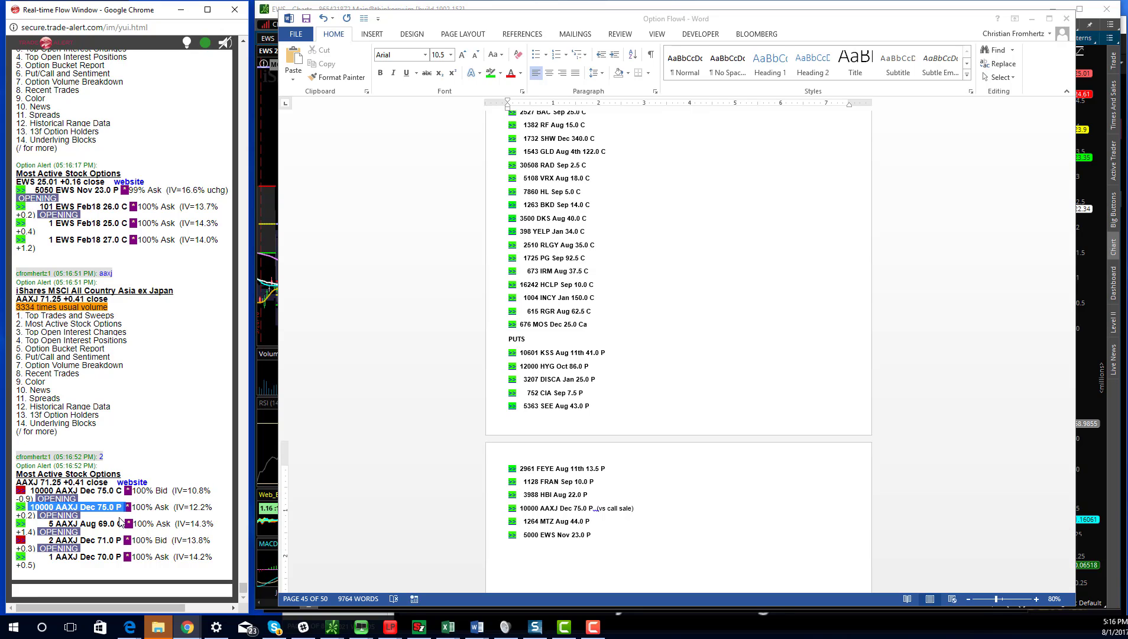
{"action": "left_click", "coordinate": [122, 502]}
{"action": "left_click_drag", "start_coordinate": [72, 490], "coordinate": [123, 486]}
{"action": "left_click", "coordinate": [361, 627]}
Step: Load the AAXJ Equity MHD fund holdings screen in Bloomberg and widen its window
{"action": "left_click", "coordinate": [406, 575]}
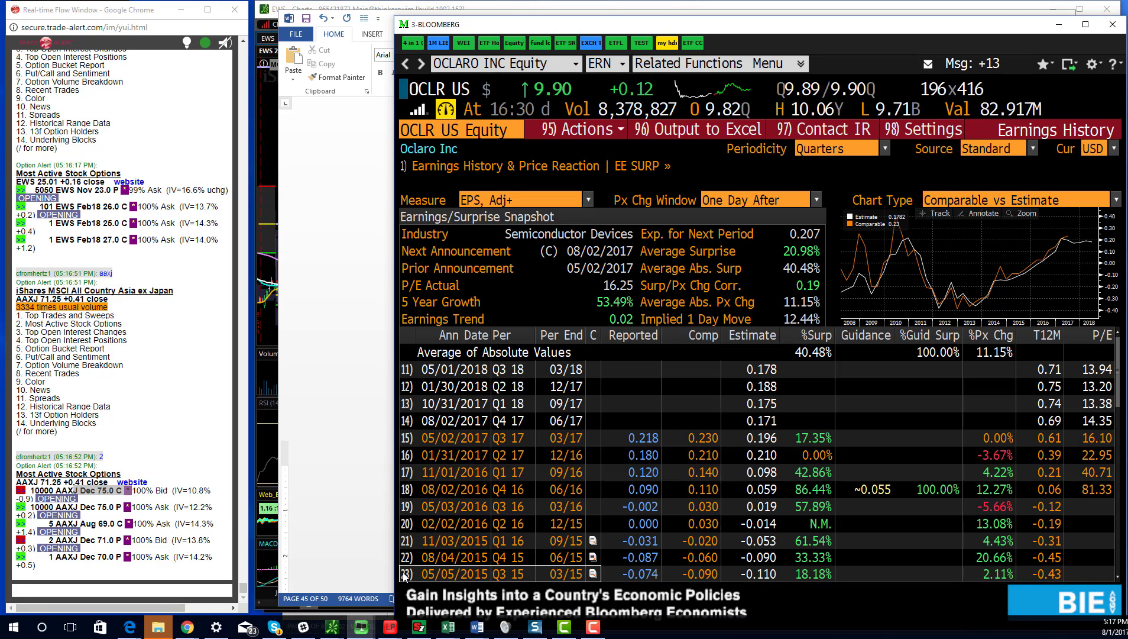
{"action": "type", "text": "AAXJ"}
{"action": "key", "text": "F8"}
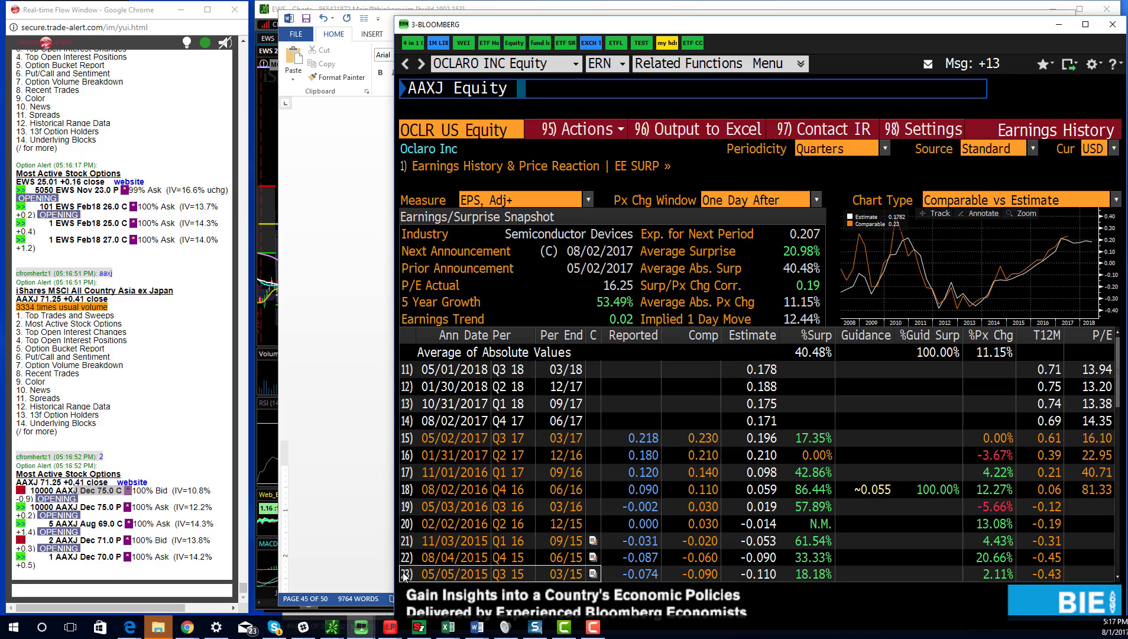
{"action": "type", "text": "MHD"}
{"action": "key", "text": "Return"}
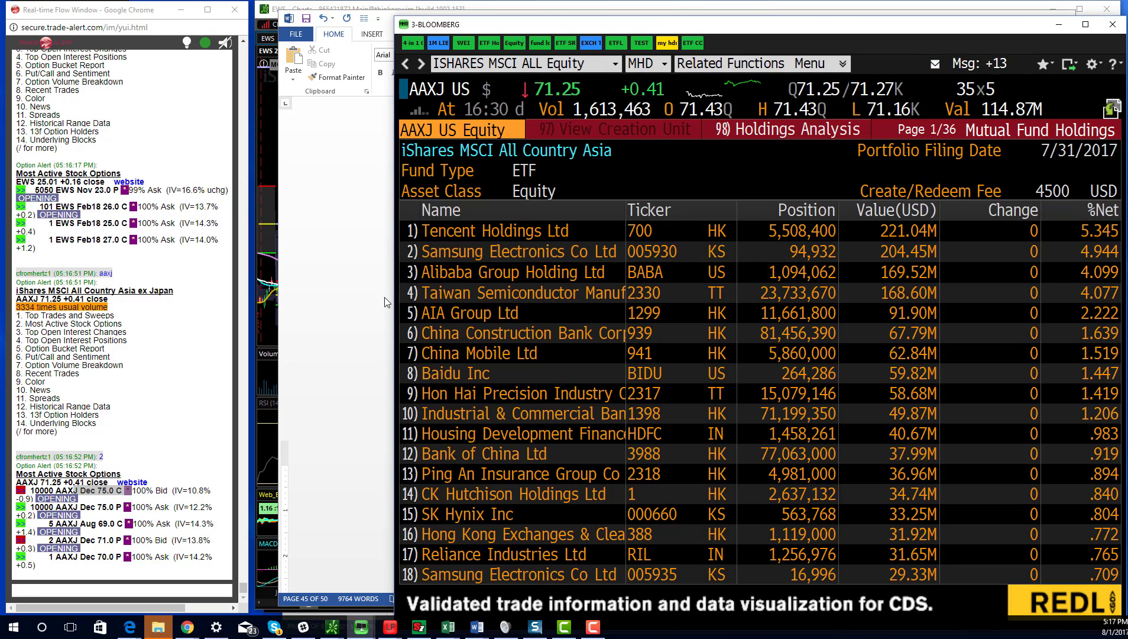
{"action": "left_click_drag", "start_coordinate": [395, 278], "coordinate": [276, 259]}
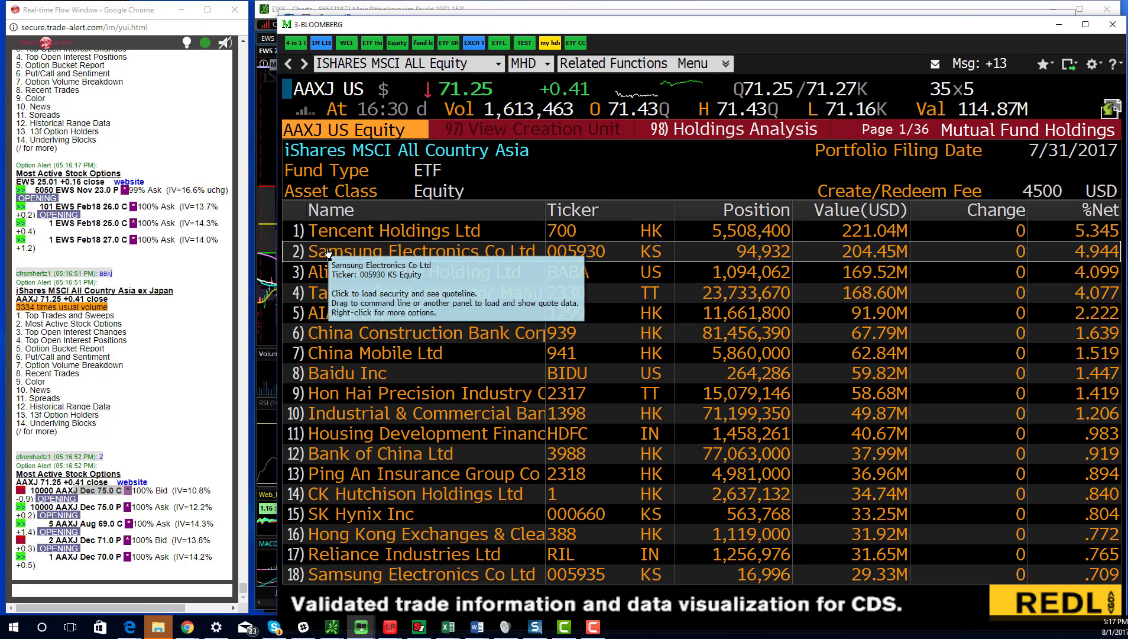
Step: Send '1' in Trade-Alert chat to request AAXJ's top trades and sweeps
{"action": "left_click", "coordinate": [178, 587]}
{"action": "type", "text": "1"}
{"action": "key", "text": "Return"}
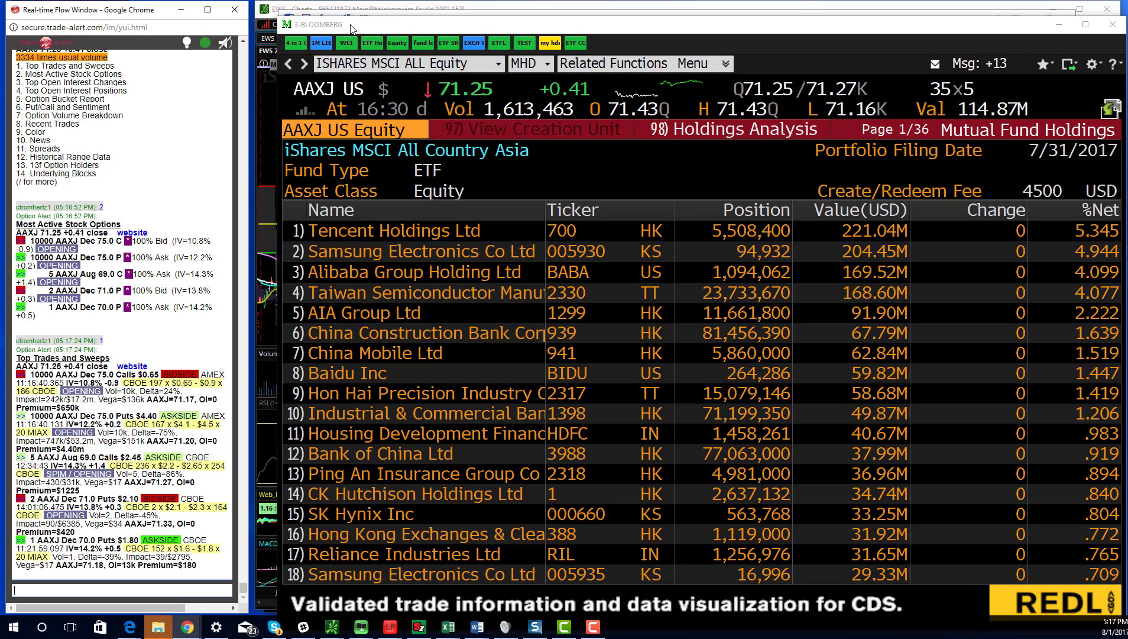
Step: Open the Hang Seng Index price chart via WEI and GPO in Bloomberg
{"action": "left_click_drag", "start_coordinate": [353, 29], "coordinate": [348, 28]}
{"action": "type", "text": "WEI"}
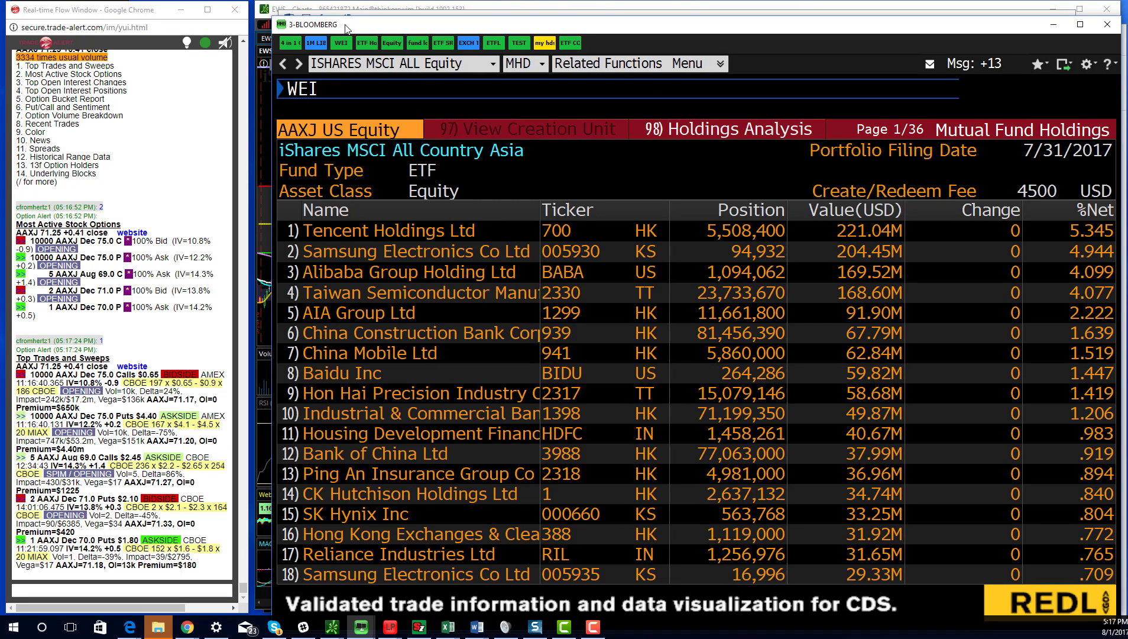
{"action": "key", "text": "Return"}
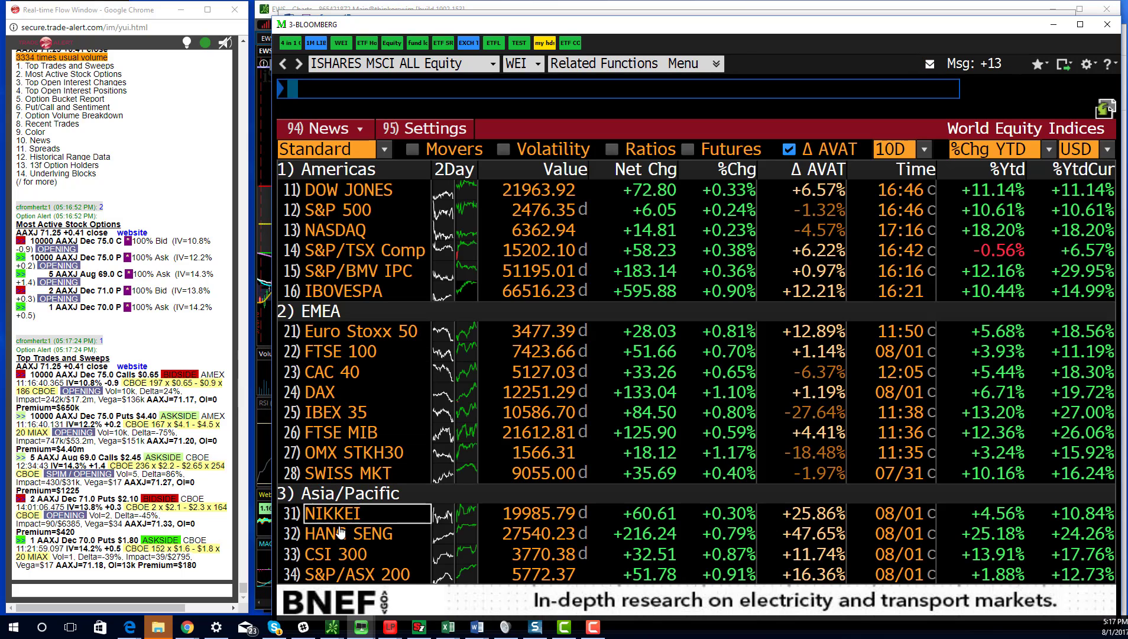
{"action": "left_click", "coordinate": [346, 534]}
{"action": "left_click", "coordinate": [346, 534]}
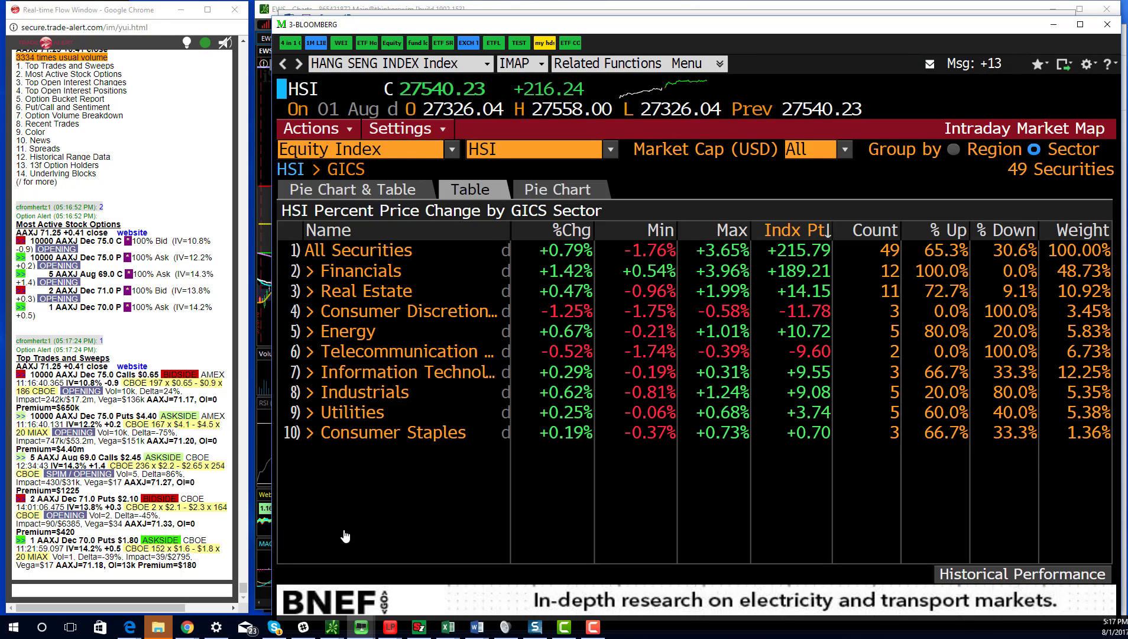
{"action": "type", "text": "GPO"}
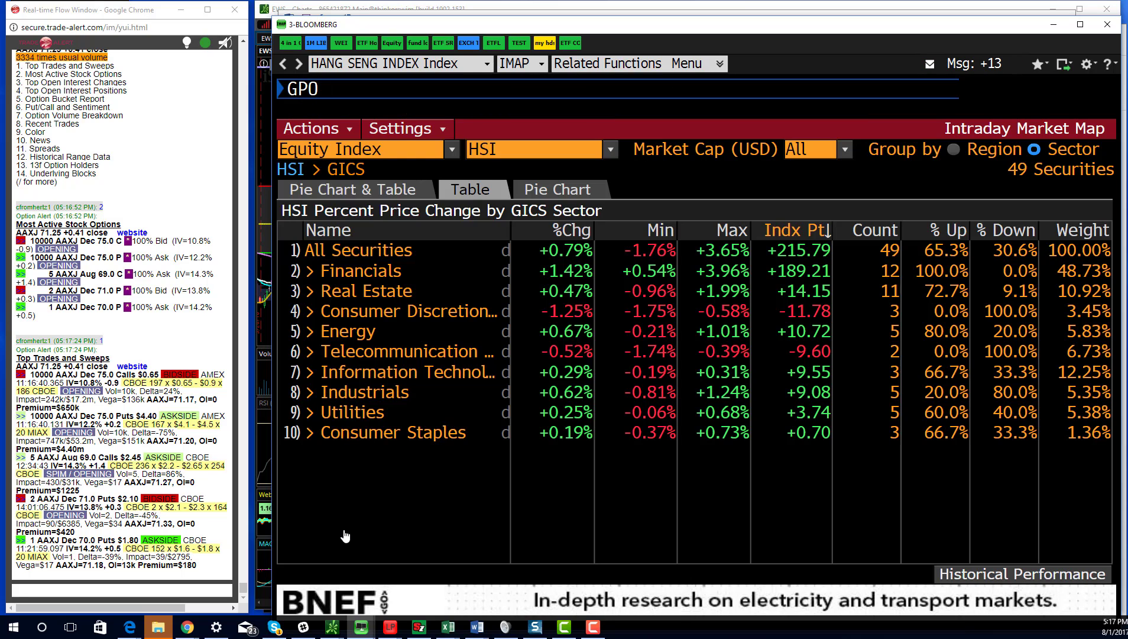
{"action": "key", "text": "Return"}
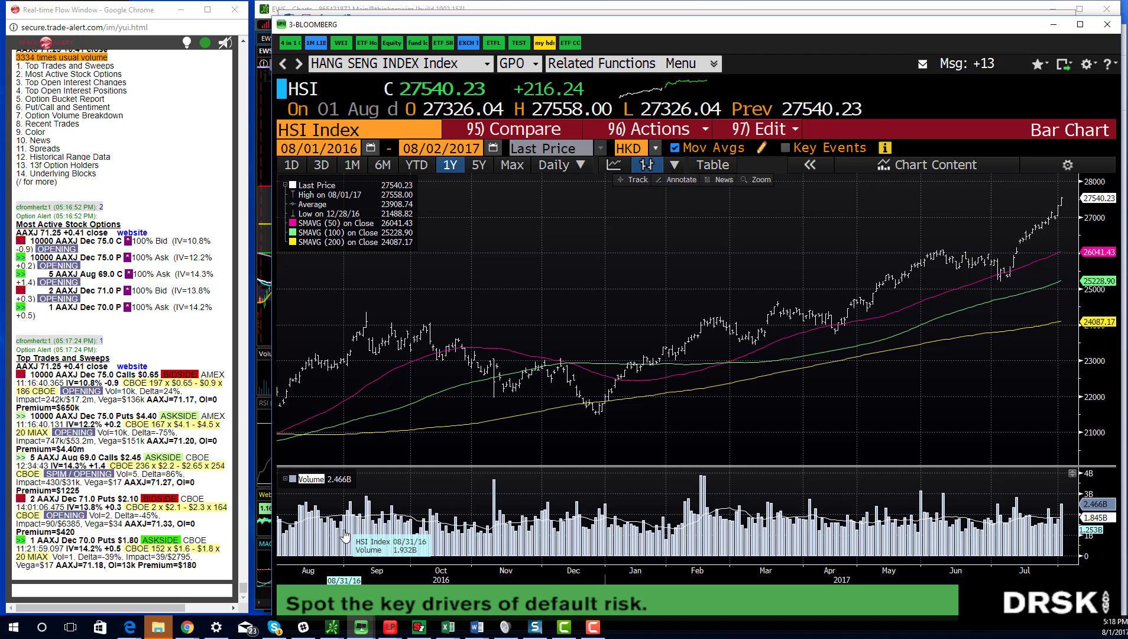
Step: Return to Word's Notable Option Activity list, scrolled up to the heading
{"action": "left_click", "coordinate": [478, 628]}
{"action": "left_click", "coordinate": [423, 568]}
{"action": "scroll", "coordinate": [485, 449], "scroll_direction": "up", "scroll_amount": 2}
{"action": "scroll", "coordinate": [485, 450], "scroll_direction": "up", "scroll_amount": 3}
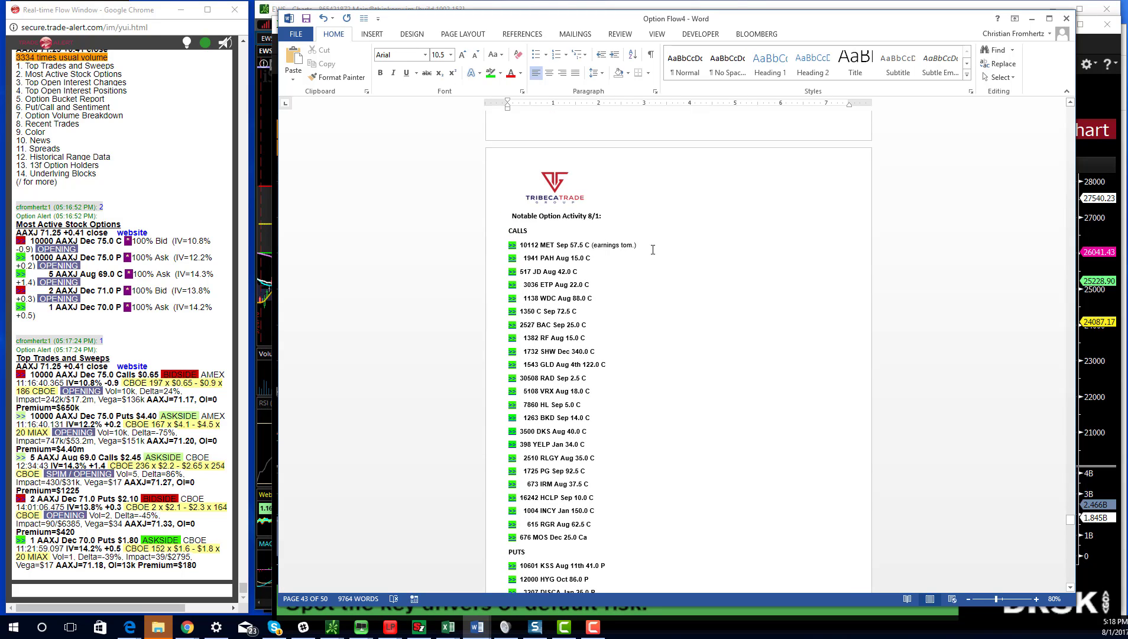
Step: Highlight the MET Sep 57.5 C call line and move Word aside to expose the chart
{"action": "left_click_drag", "start_coordinate": [648, 249], "coordinate": [509, 245]}
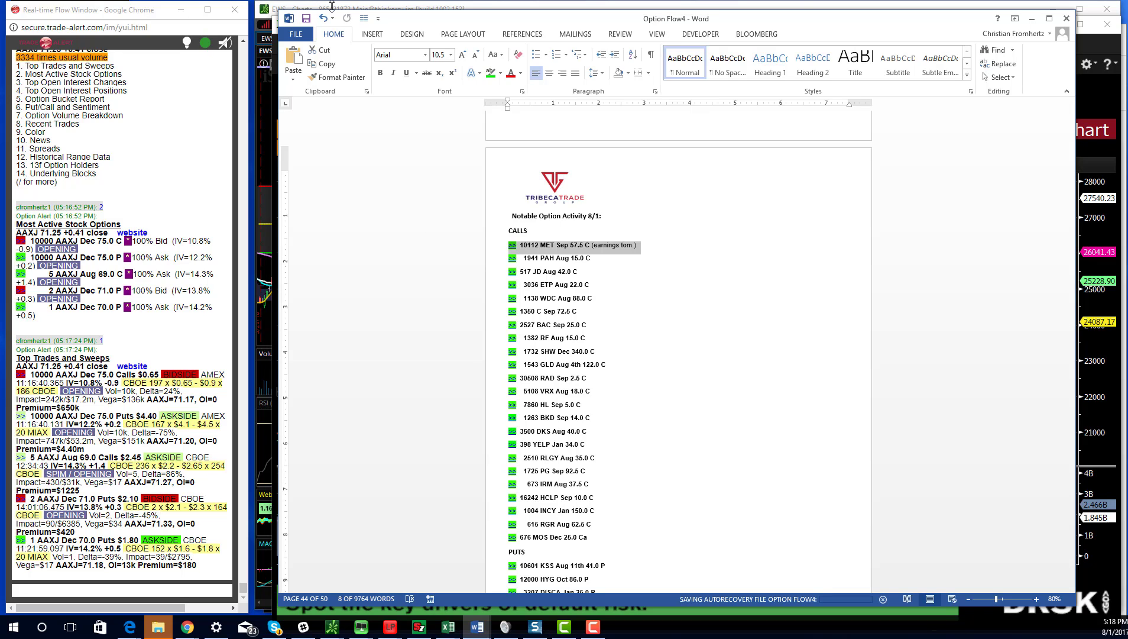
{"action": "left_click_drag", "start_coordinate": [403, 20], "coordinate": [391, 36]}
Step: Chart MET zoomed in to about four months, then bring the Word options list back
{"action": "left_click", "coordinate": [376, 11]}
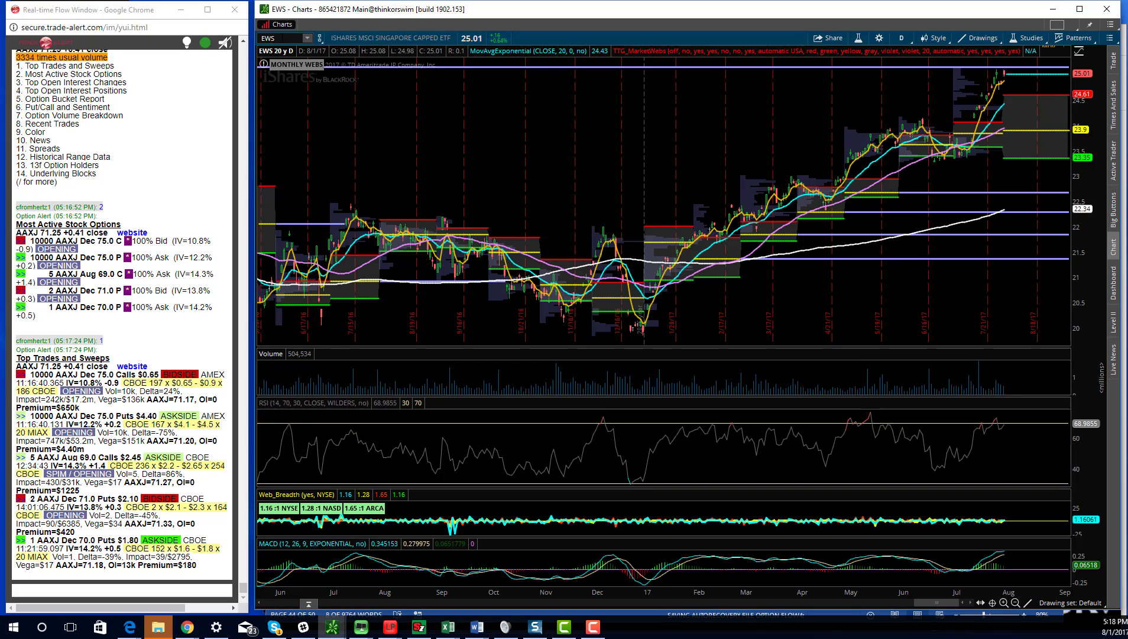
{"action": "key", "text": "Return"}
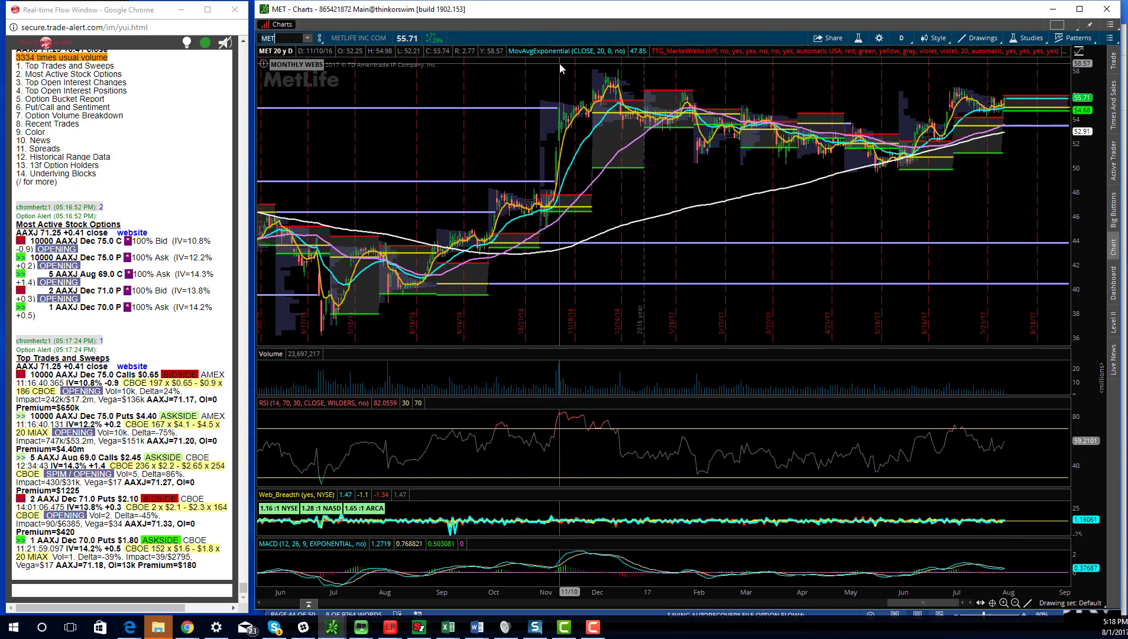
{"action": "scroll", "coordinate": [573, 147], "scroll_direction": "up", "scroll_amount": 5}
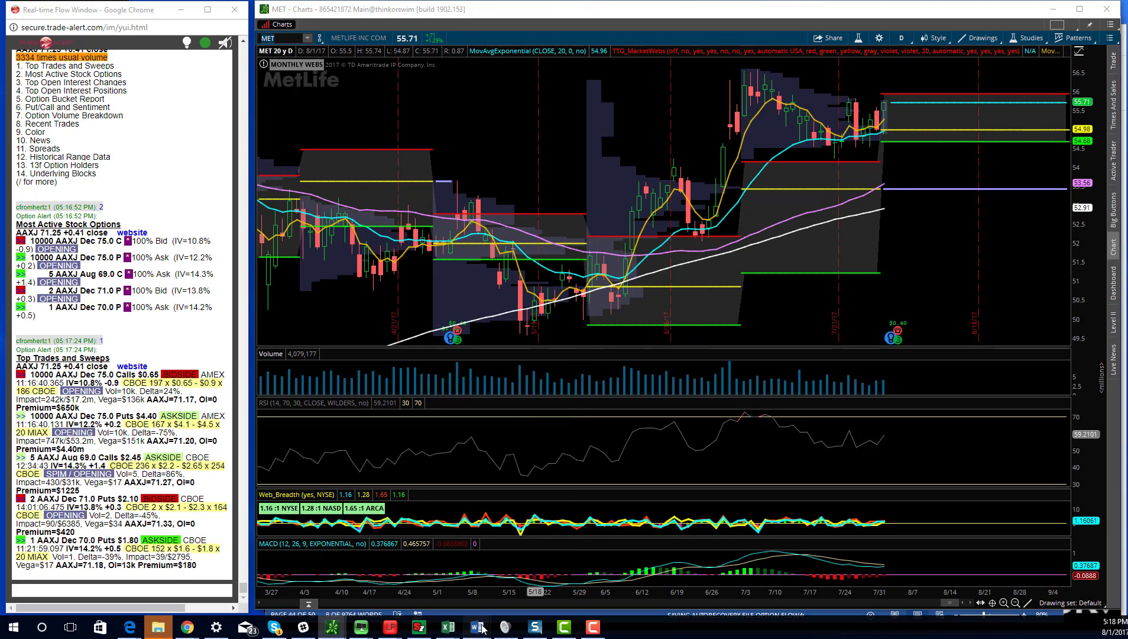
{"action": "mouse_move", "coordinate": [483, 629]}
{"action": "left_click", "coordinate": [443, 583]}
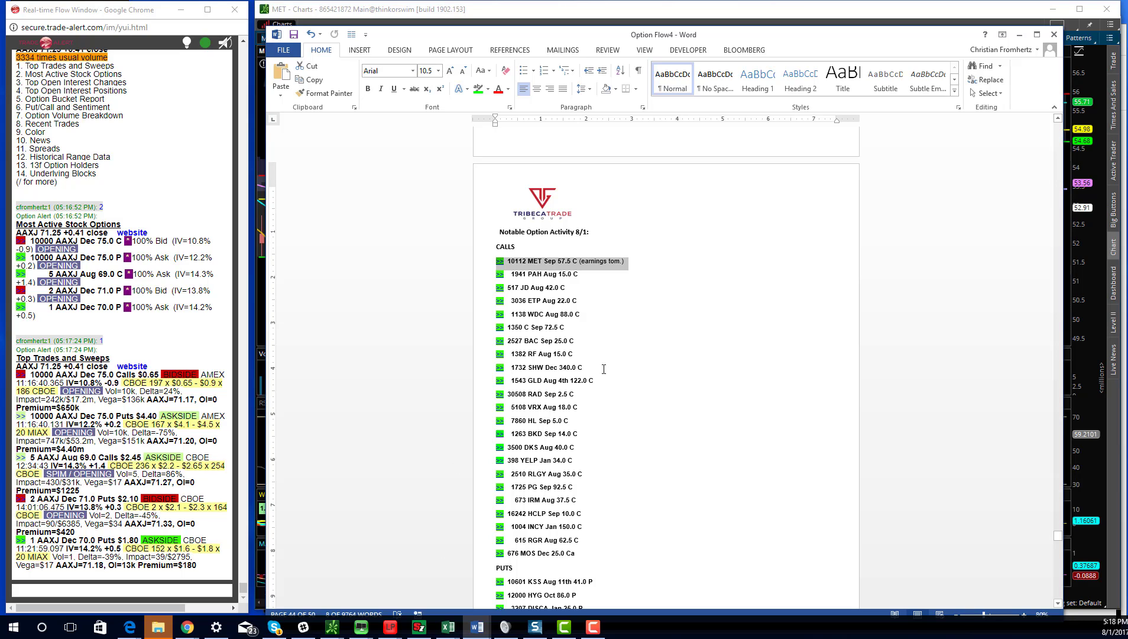
Step: Highlight the ETP Aug 22.0 C, C, BAC and SHW Dec 340.0 C call lines, then bring the chart forward
{"action": "left_click_drag", "start_coordinate": [592, 306], "coordinate": [498, 301]}
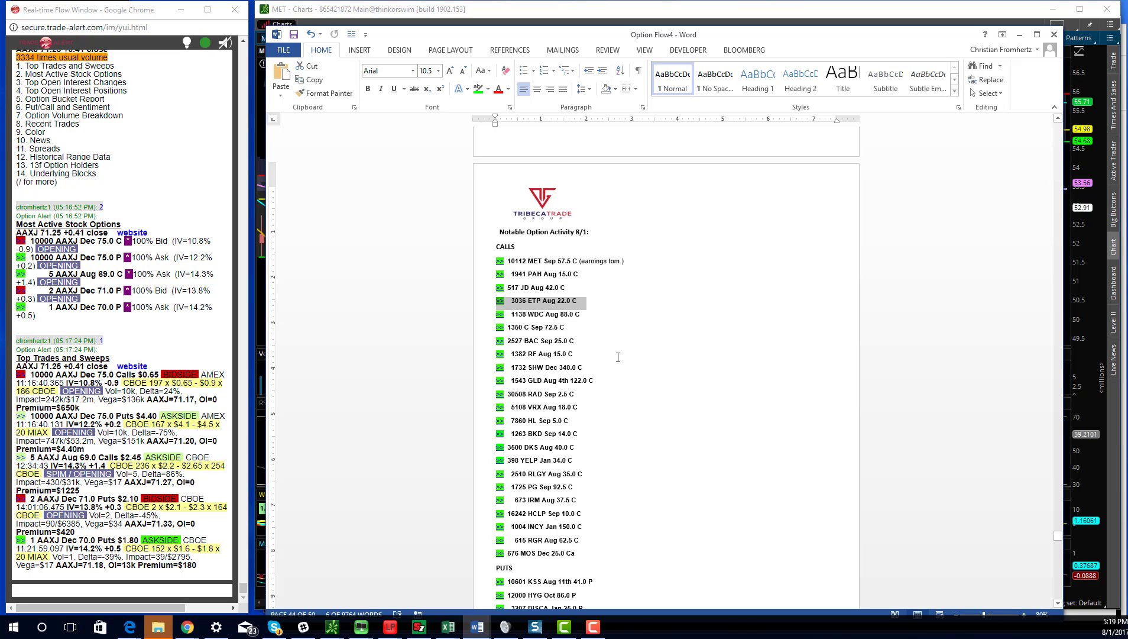
{"action": "left_click_drag", "start_coordinate": [577, 341], "coordinate": [496, 327]}
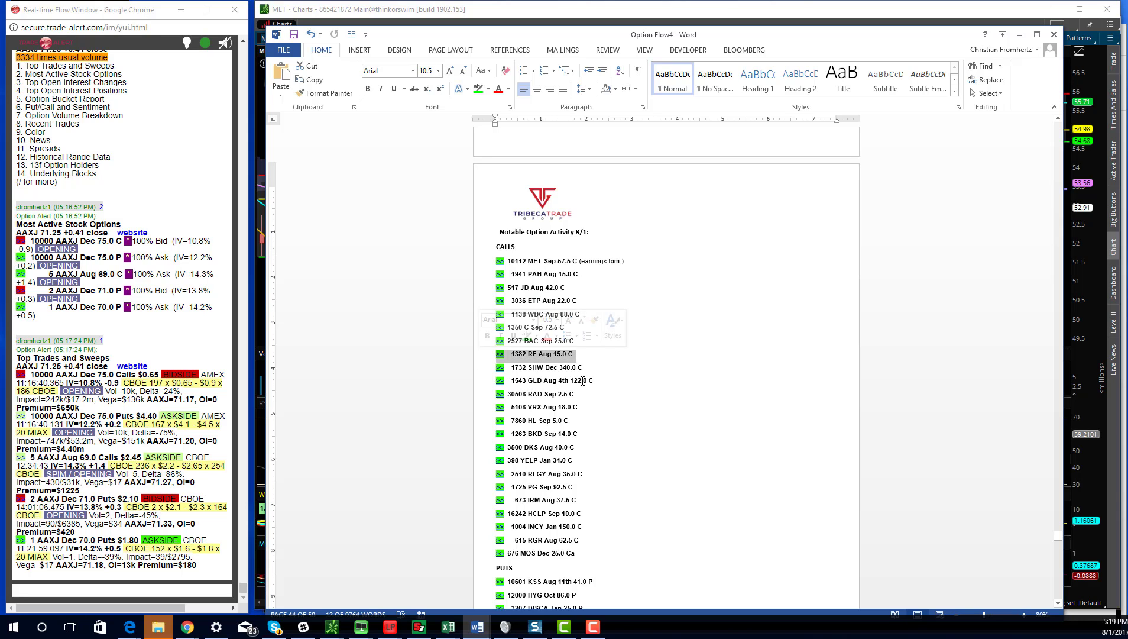
{"action": "left_click_drag", "start_coordinate": [584, 367], "coordinate": [497, 367]}
{"action": "left_click", "coordinate": [318, 24]}
Step: Switch the thinkorswim chart to SHW and bring up the Bloomberg chart window
{"action": "type", "text": "SHW"}
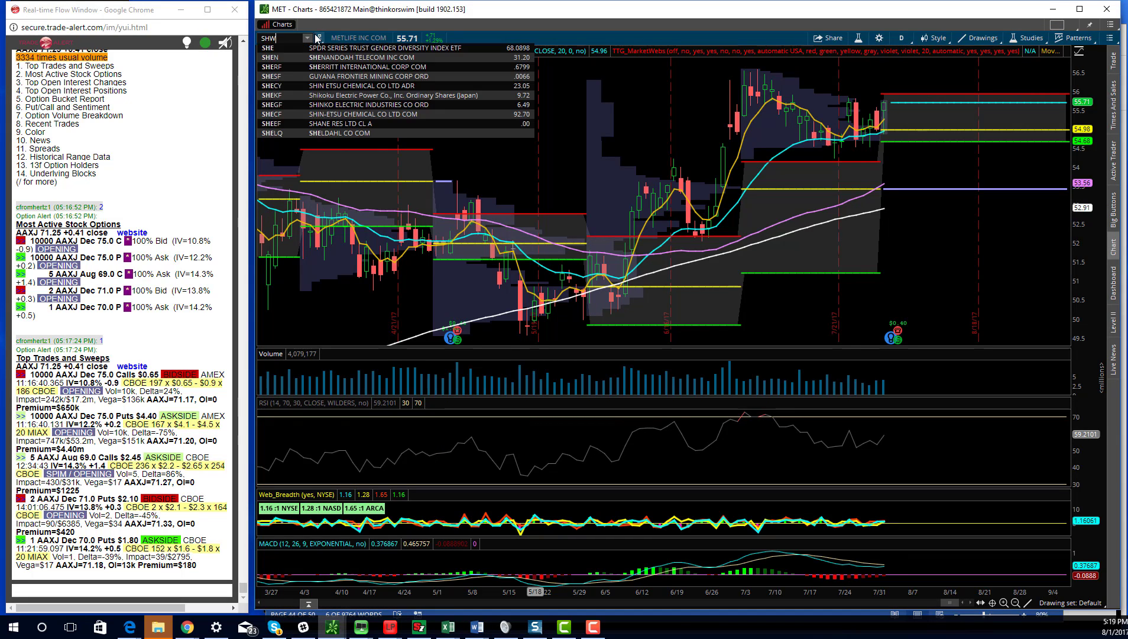
{"action": "key", "text": "Return"}
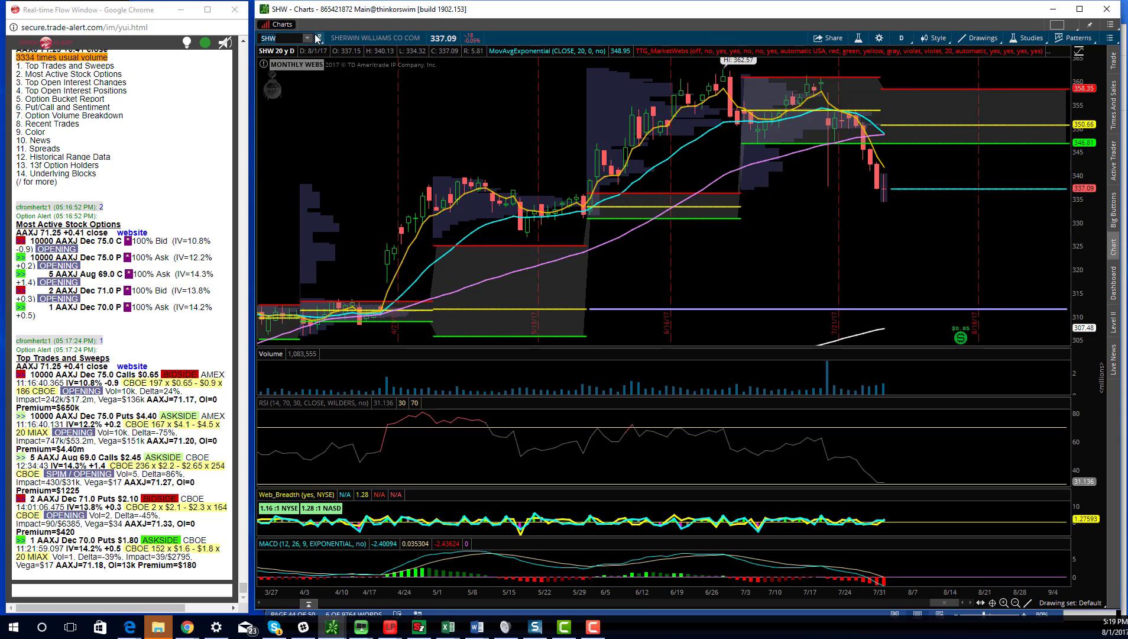
{"action": "mouse_move", "coordinate": [367, 628]}
{"action": "left_click", "coordinate": [401, 568]}
{"action": "left_click", "coordinate": [303, 131]}
Step: Load SHW Equity into Bloomberg's one-year chart and switch it from bars to candles
{"action": "type", "text": "SHW Equity"}
{"action": "key", "text": "Return"}
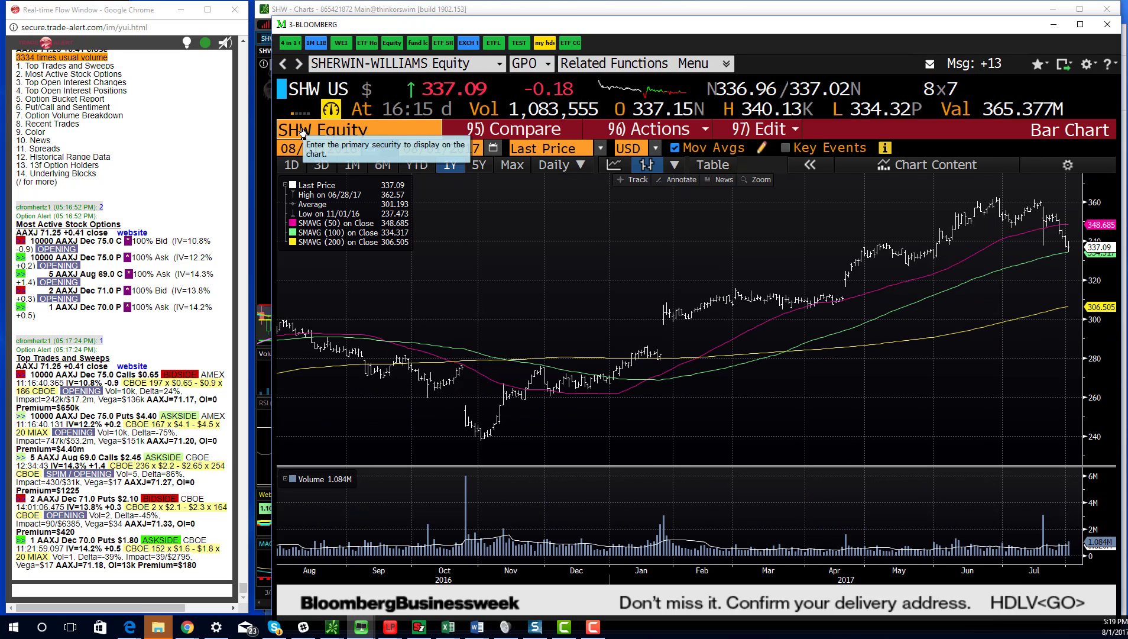
{"action": "left_click", "coordinate": [675, 164]}
{"action": "left_click", "coordinate": [676, 188]}
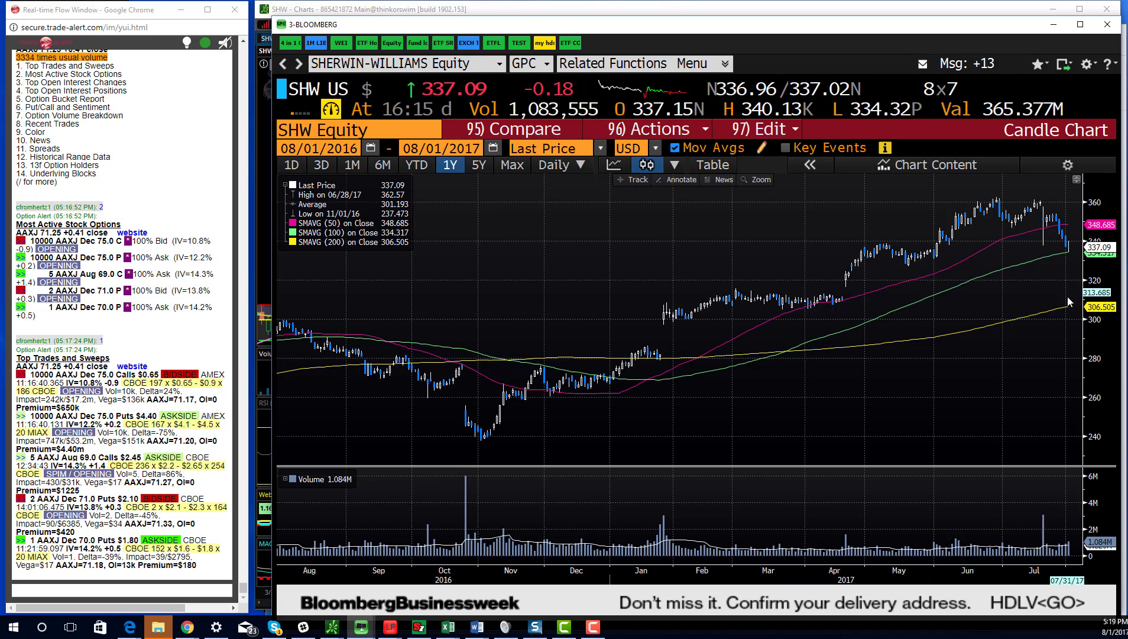
{"action": "mouse_move", "coordinate": [1068, 311]}
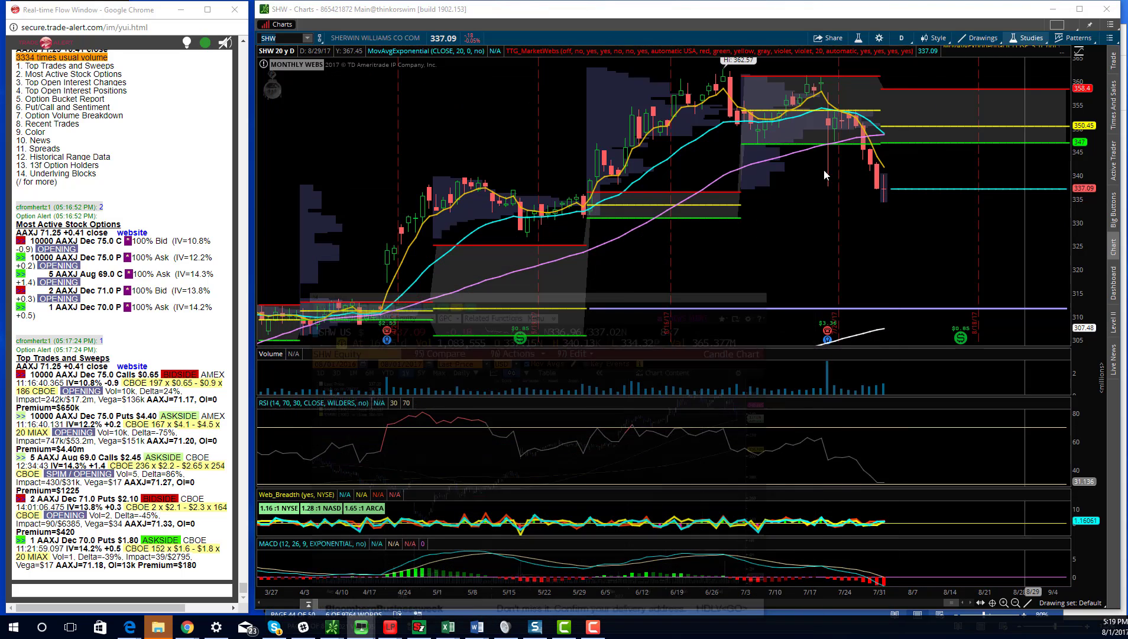
Step: Minimize Bloomberg and request the SHW option flow in Trade-Alert chat
{"action": "left_click", "coordinate": [1053, 25]}
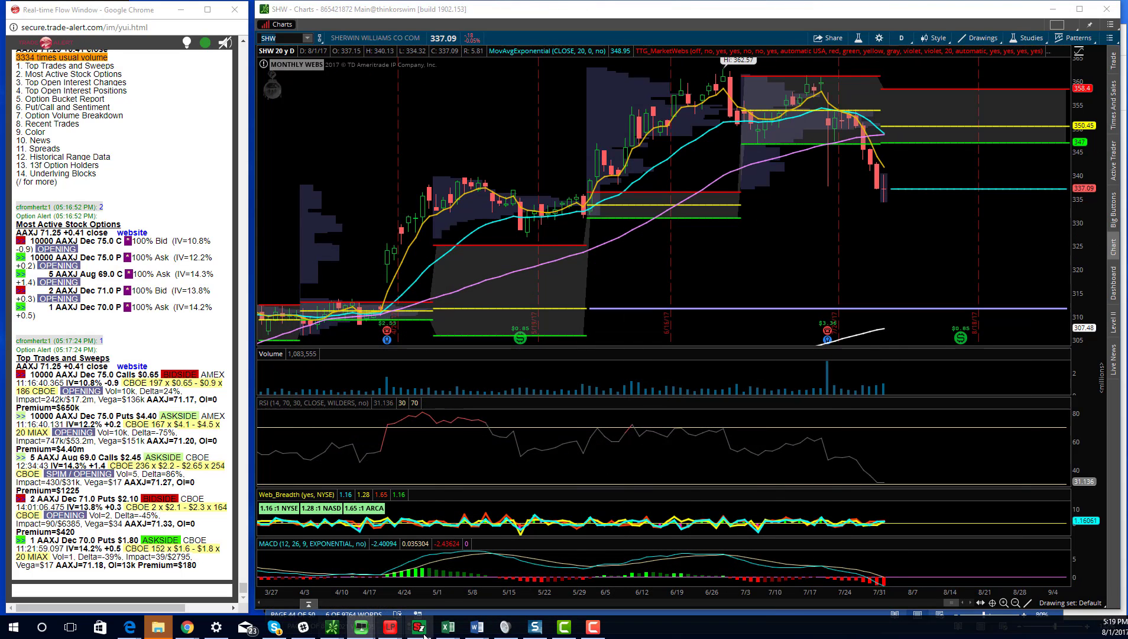
{"action": "left_click", "coordinate": [135, 589]}
{"action": "type", "text": "shw"}
{"action": "key", "text": "Return"}
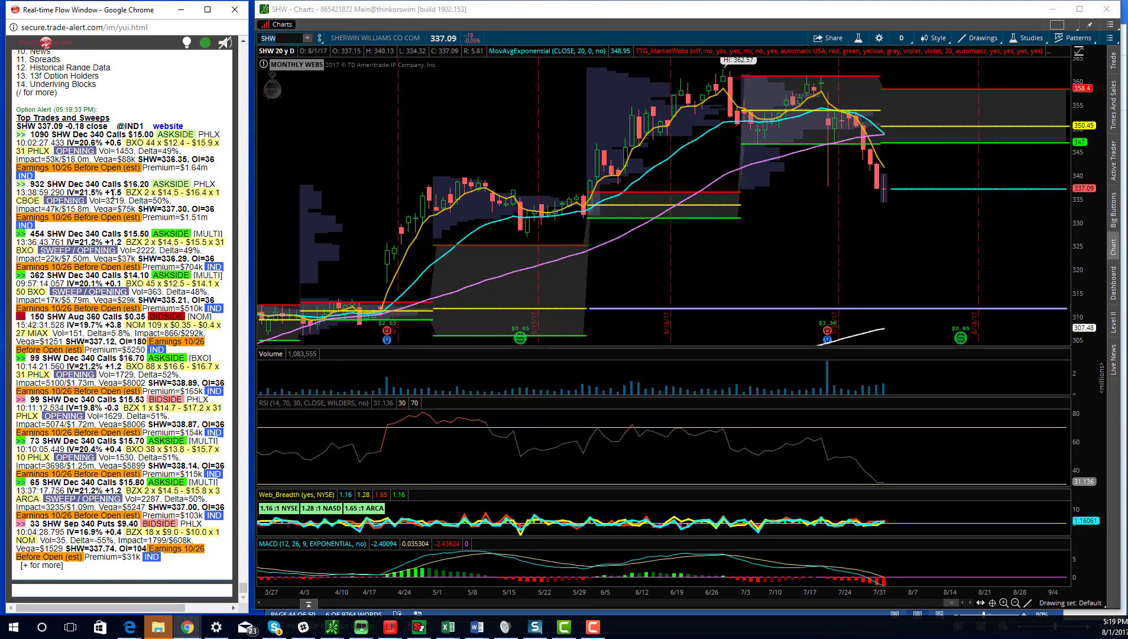
Step: Highlight the SHW Dec 340 call trades' $1.64m and $1.51m premiums, then bring up Option Flow4
{"action": "left_click_drag", "start_coordinate": [190, 184], "coordinate": [107, 184]}
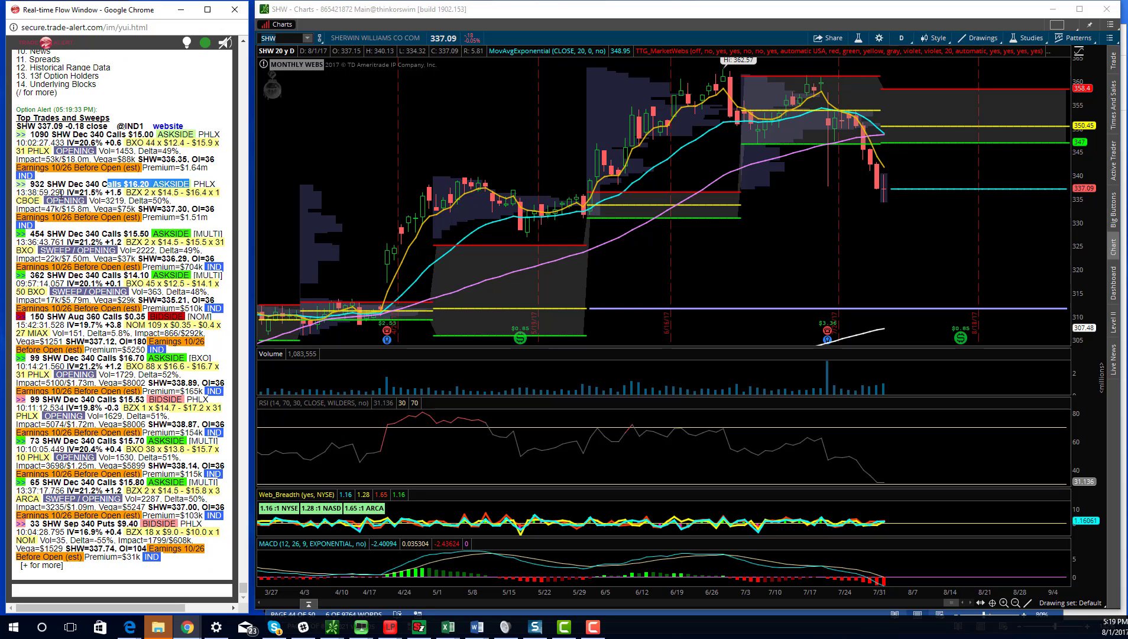
{"action": "left_click", "coordinate": [39, 182]}
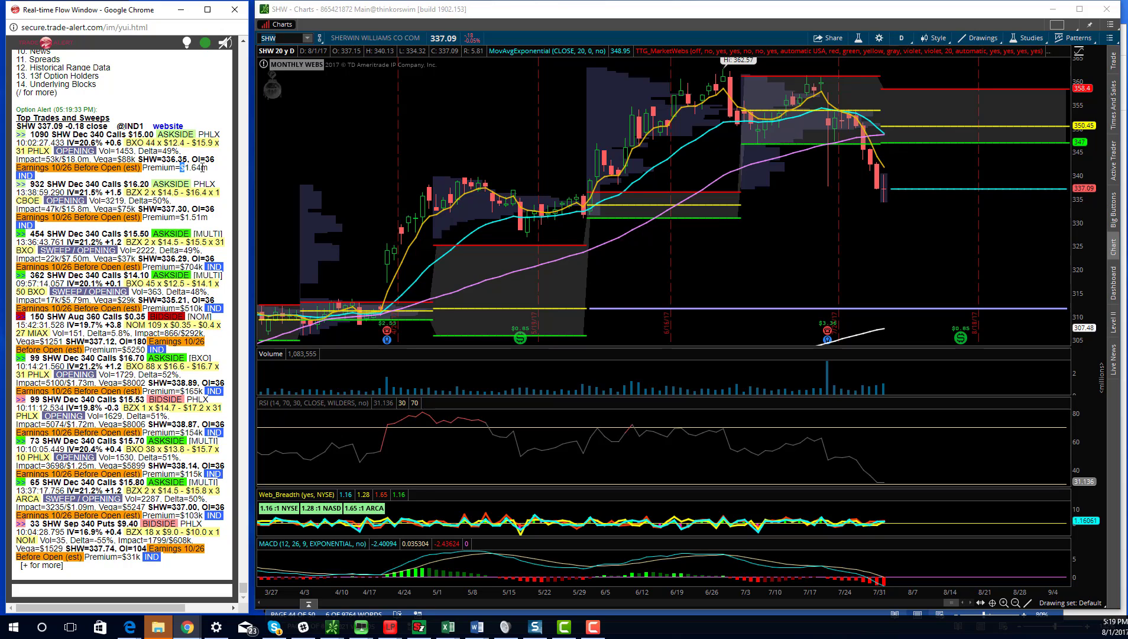
{"action": "left_click_drag", "start_coordinate": [181, 167], "coordinate": [201, 168]}
{"action": "left_click_drag", "start_coordinate": [185, 217], "coordinate": [201, 218]}
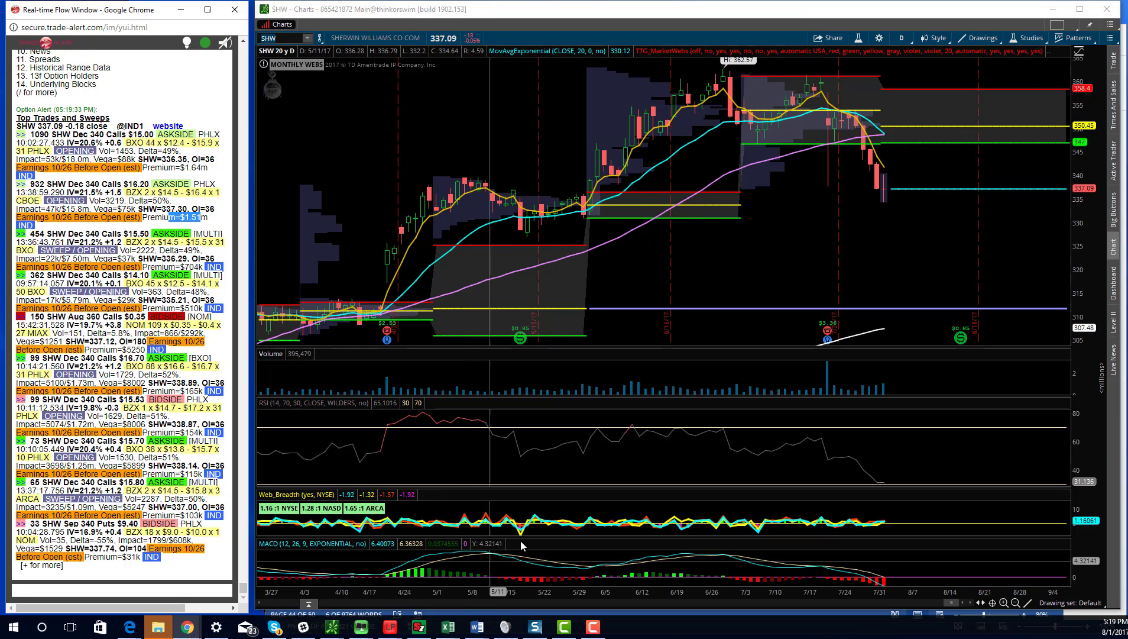
{"action": "mouse_move", "coordinate": [481, 625]}
{"action": "left_click", "coordinate": [447, 566]}
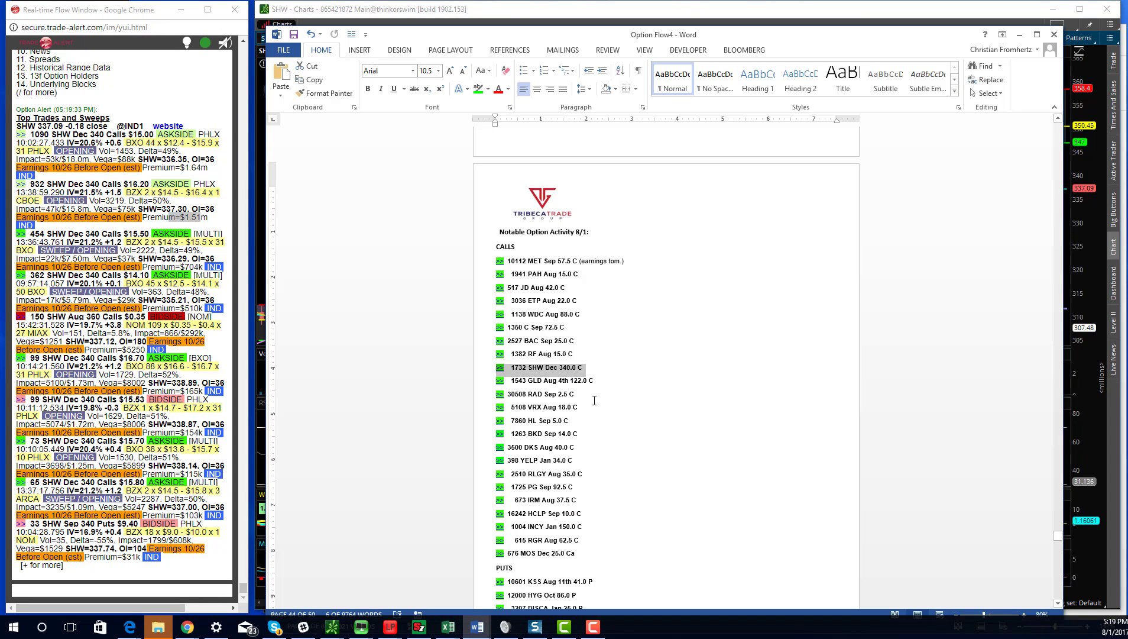
{"action": "left_click_drag", "start_coordinate": [584, 395], "coordinate": [492, 395]}
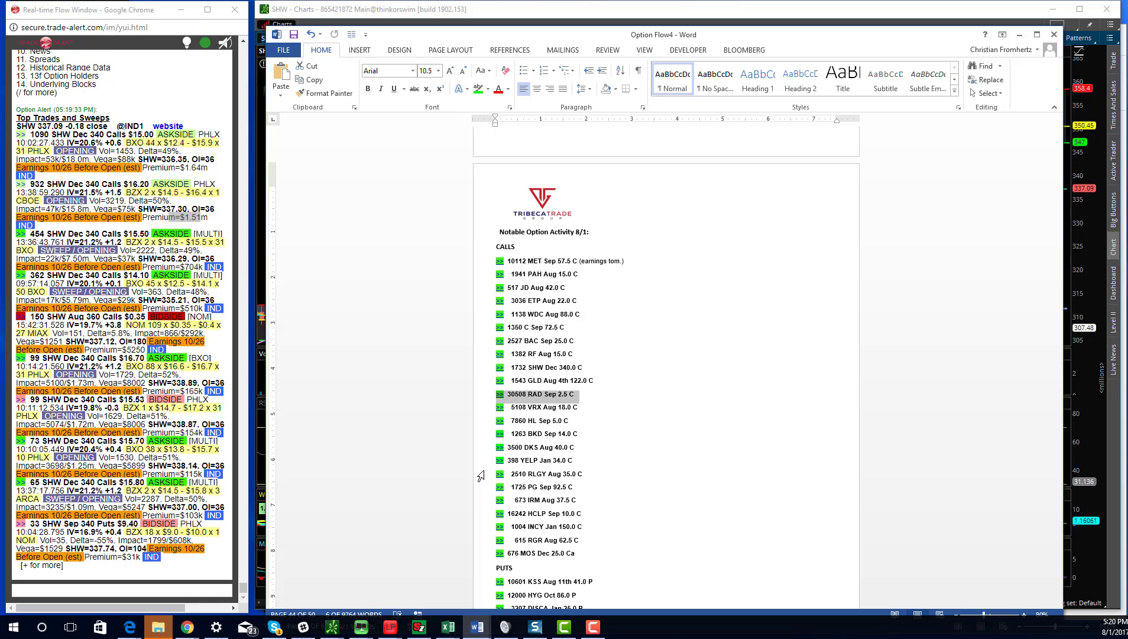
{"action": "left_click_drag", "start_coordinate": [585, 473], "coordinate": [495, 474]}
Step: Switch the thinkorswim chart to RLGY, then minimize it
{"action": "left_click", "coordinate": [358, 16]}
{"action": "type", "text": "RLGY"}
{"action": "key", "text": "Return"}
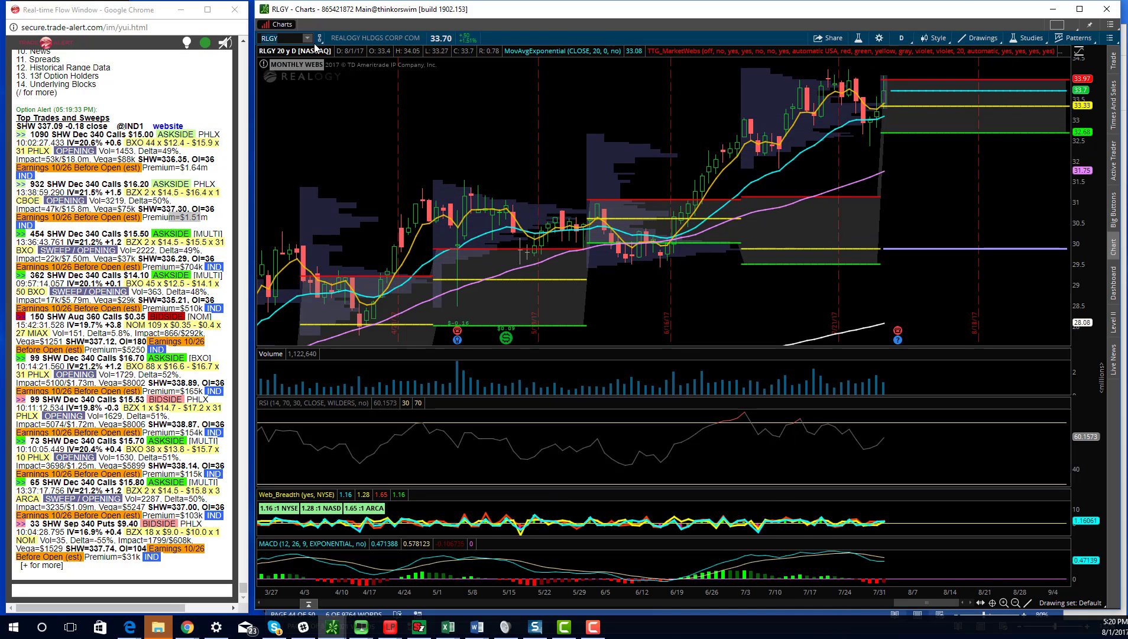
{"action": "left_click", "coordinate": [1052, 9]}
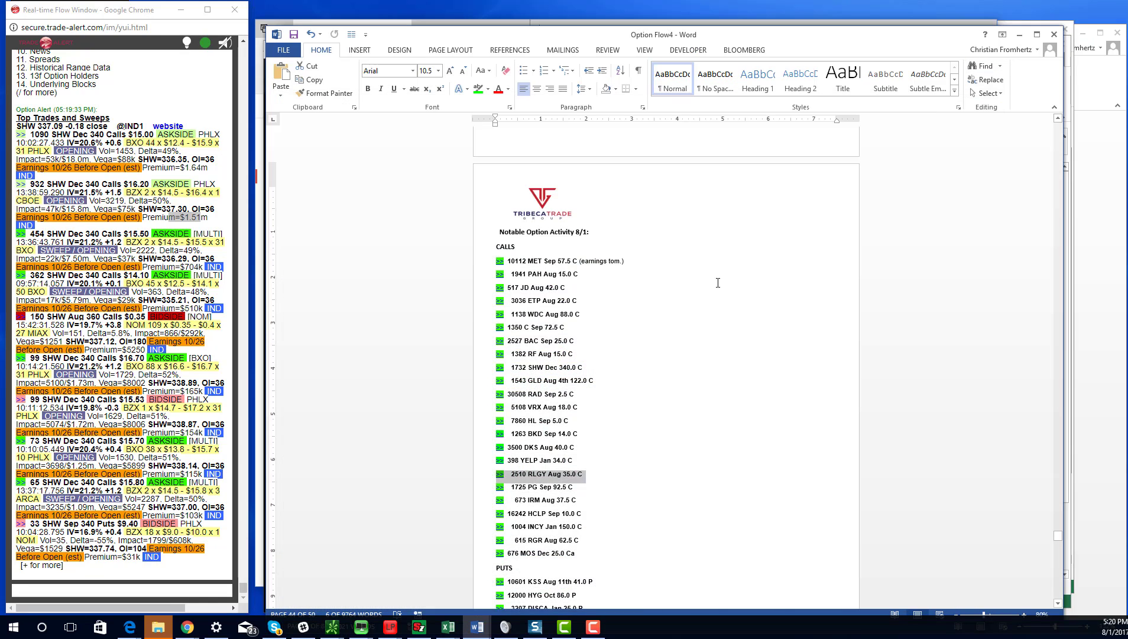
Step: Highlight the HCLP Sep 10.0 C line in Word and bring Bloomberg's World Equity Indices forward
{"action": "left_click_drag", "start_coordinate": [587, 474], "coordinate": [496, 474]}
{"action": "scroll", "coordinate": [628, 511], "scroll_direction": "down", "scroll_amount": 1}
{"action": "scroll", "coordinate": [629, 511], "scroll_direction": "down", "scroll_amount": 3}
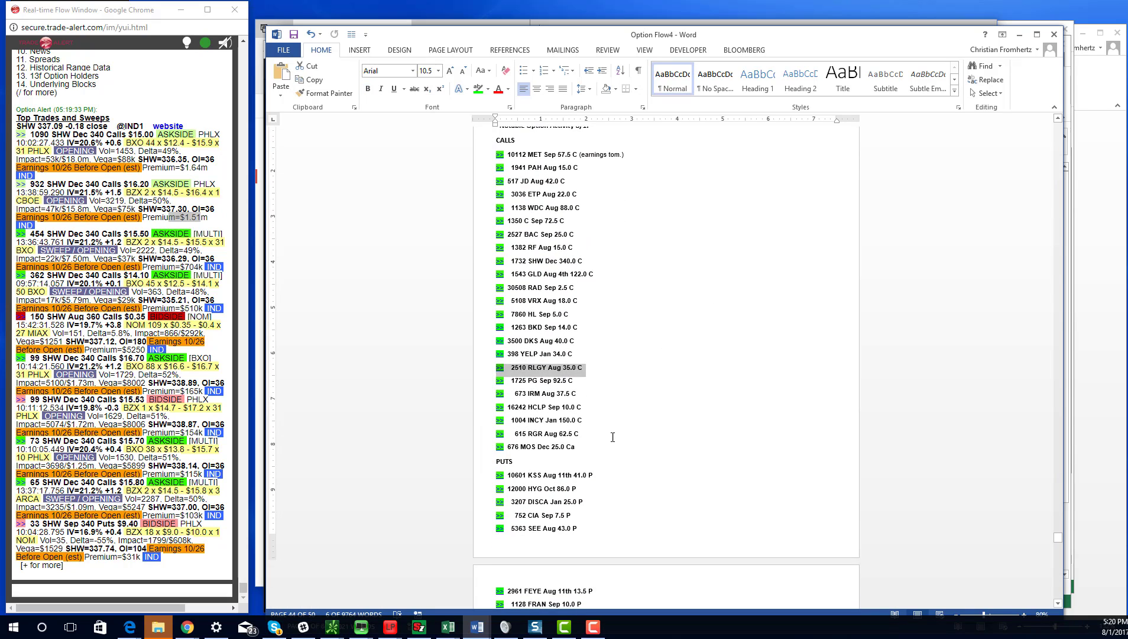
{"action": "left_click_drag", "start_coordinate": [603, 405], "coordinate": [496, 408]}
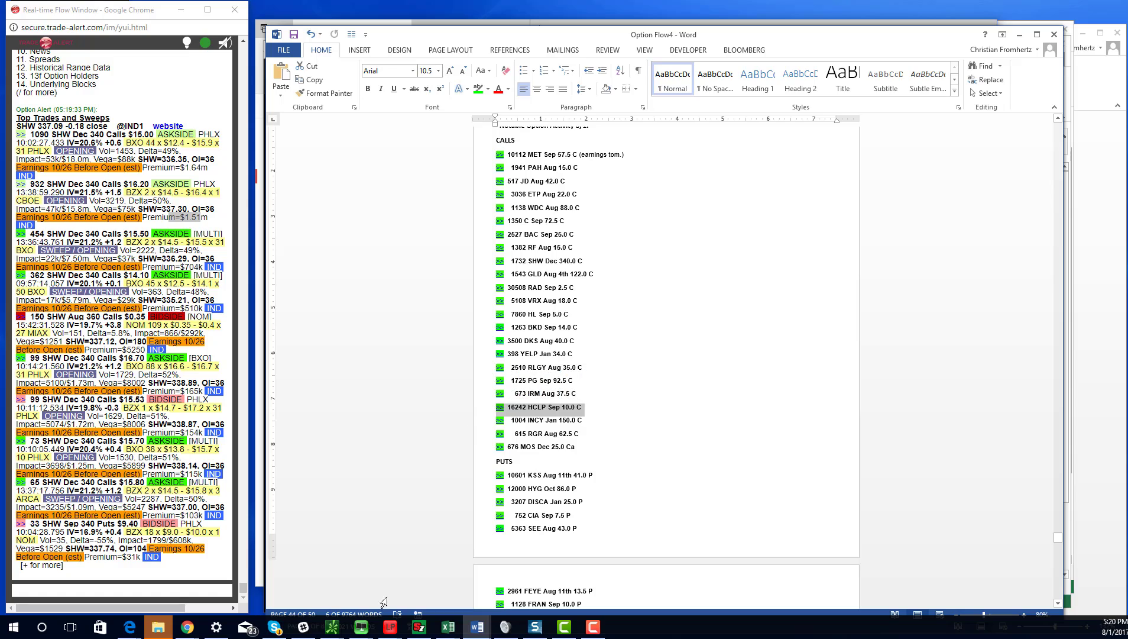
{"action": "left_click", "coordinate": [361, 628]}
{"action": "left_click", "coordinate": [359, 628]}
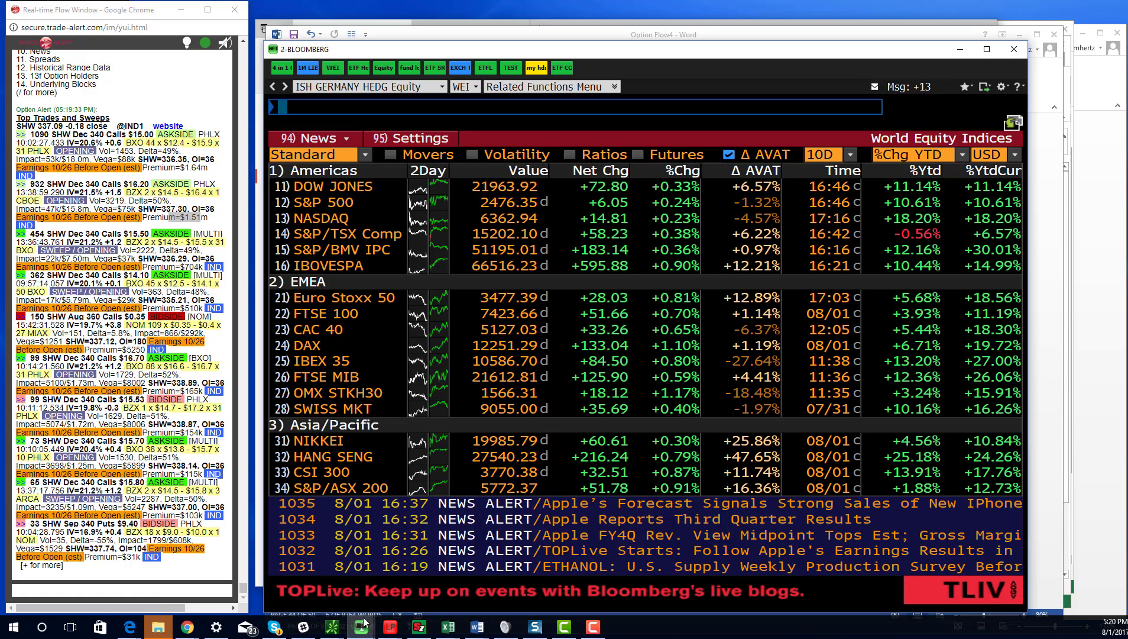
Step: Load Hi-Crush Partners (HCLP) on the thinkorswim chart, correcting the mistyped HLCP ticker
{"action": "left_click", "coordinate": [336, 630]}
{"action": "left_click", "coordinate": [291, 37]}
{"action": "type", "text": "HLC"}
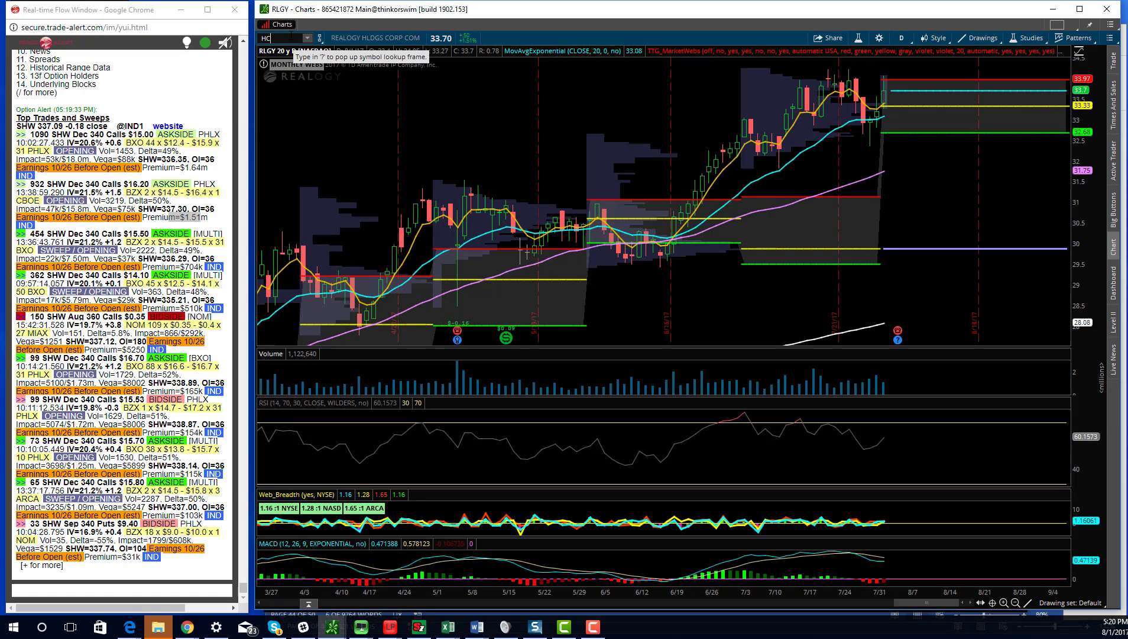
{"action": "type", "text": "P"}
{"action": "key", "text": "Return"}
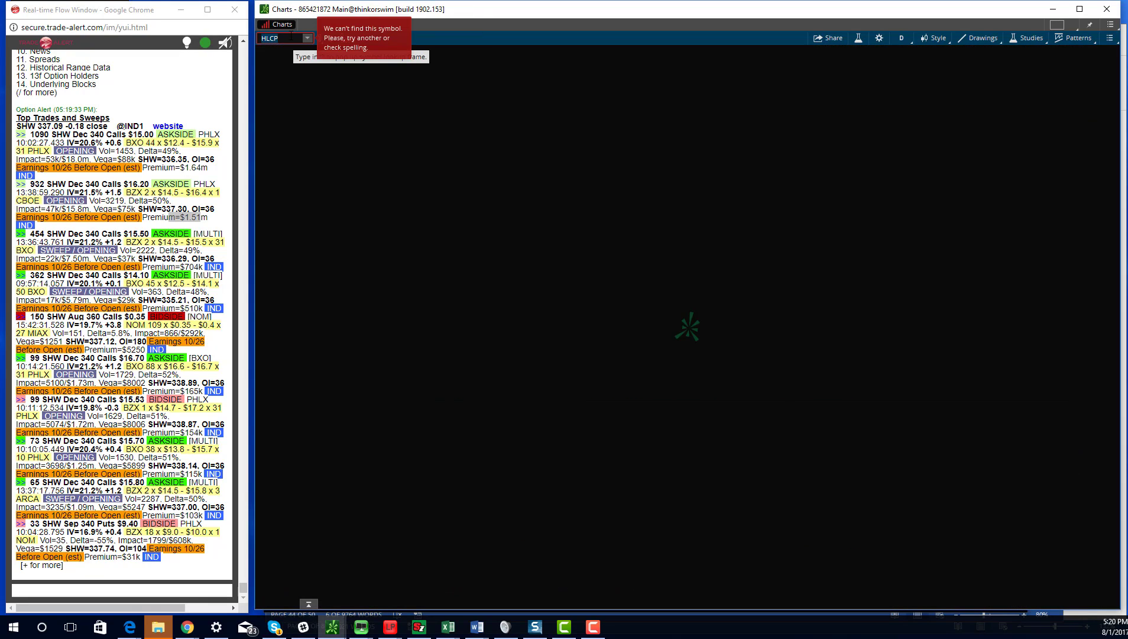
{"action": "key", "text": "BackSpace"}
{"action": "type", "text": "HCLP"}
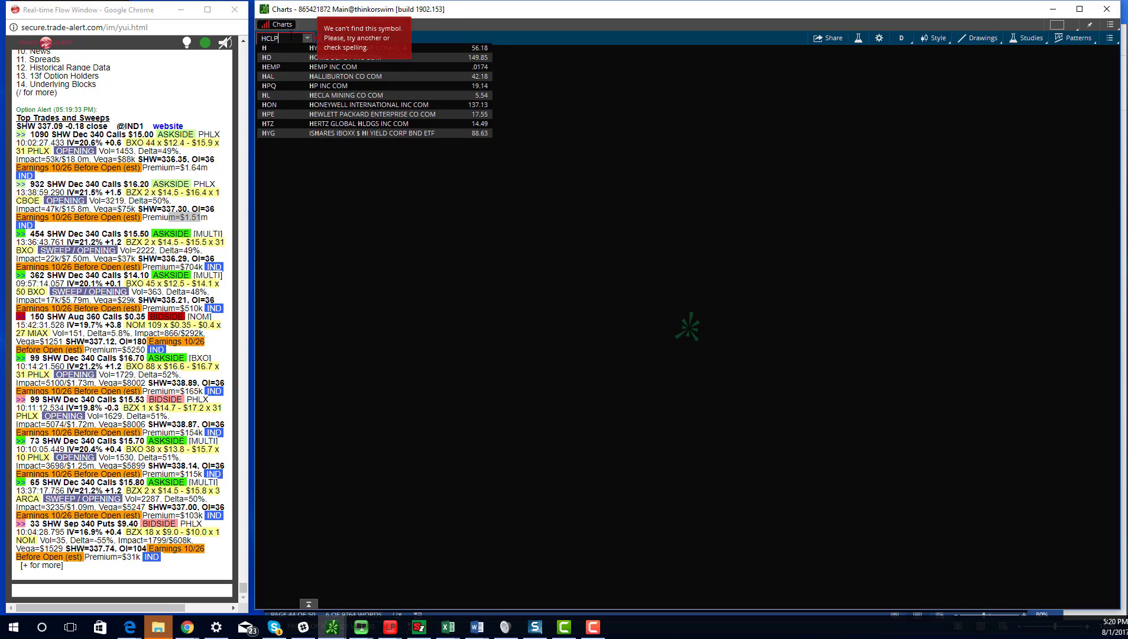
{"action": "key", "text": "Return"}
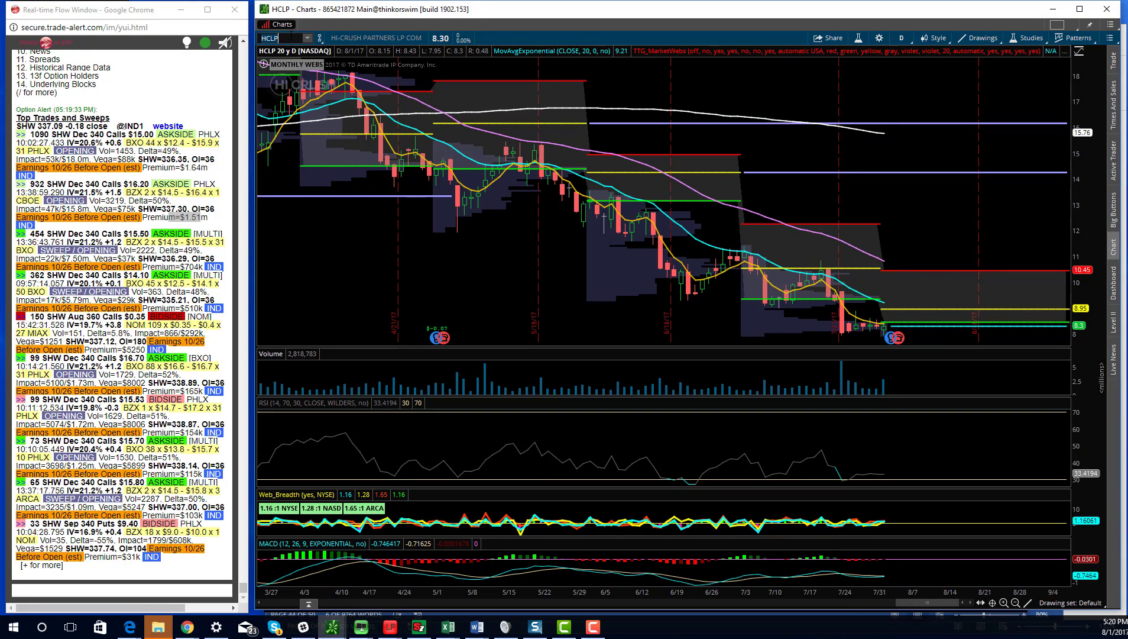
Step: Pull HCLP top trades and sweeps into the flow feed, mark the Sep 10.0 call, and zoom out to late 2015
{"action": "left_click", "coordinate": [179, 599]}
{"action": "type", "text": "hclp"}
{"action": "key", "text": "Return"}
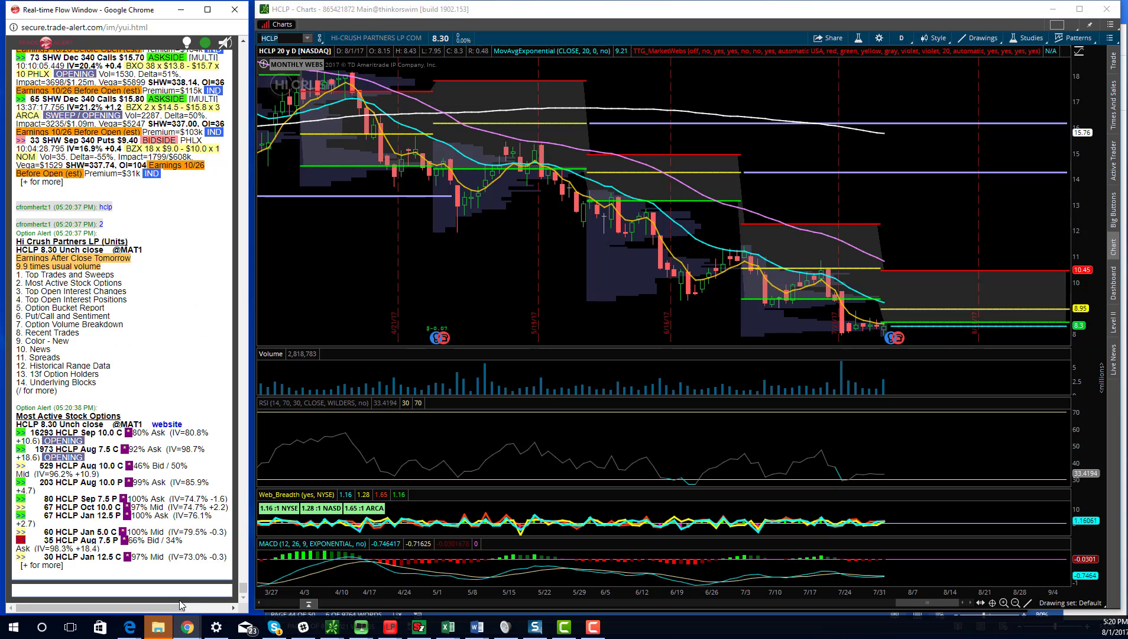
{"action": "type", "text": "1"}
{"action": "key", "text": "Return"}
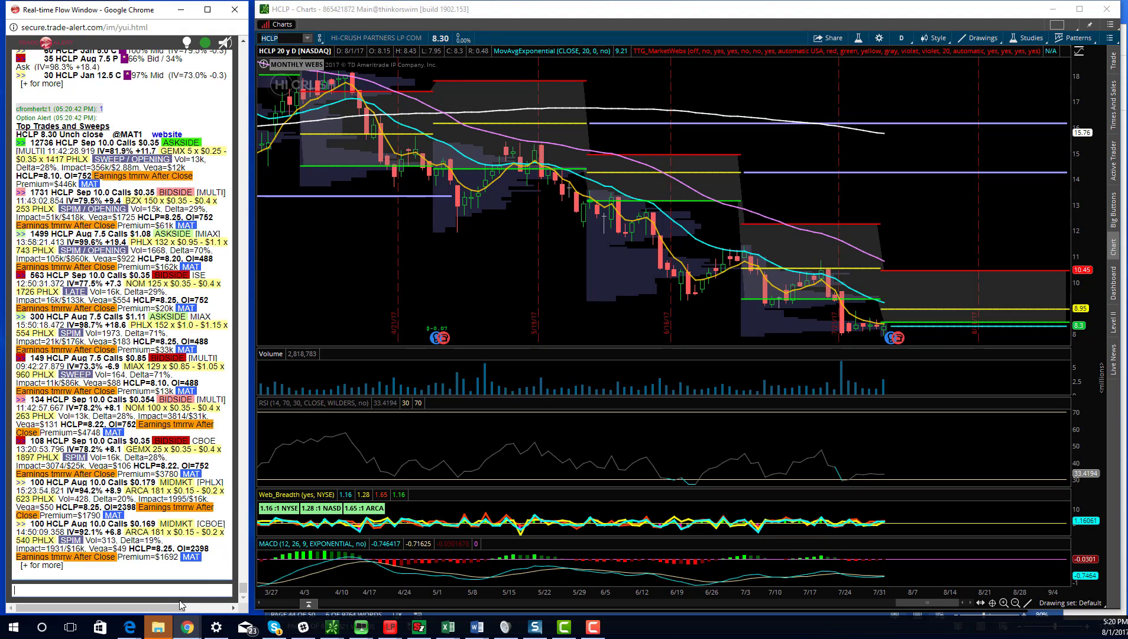
{"action": "left_click", "coordinate": [194, 155]}
{"action": "left_click_drag", "start_coordinate": [102, 142], "coordinate": [89, 160]}
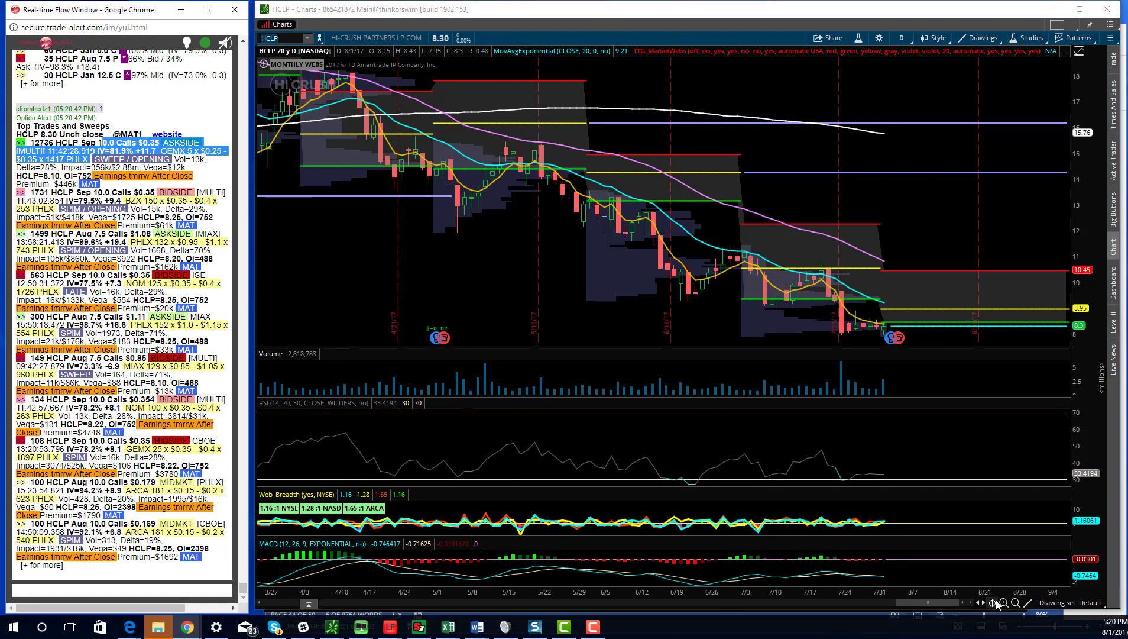
{"action": "left_click", "coordinate": [1015, 602]}
{"action": "left_click", "coordinate": [1015, 602]}
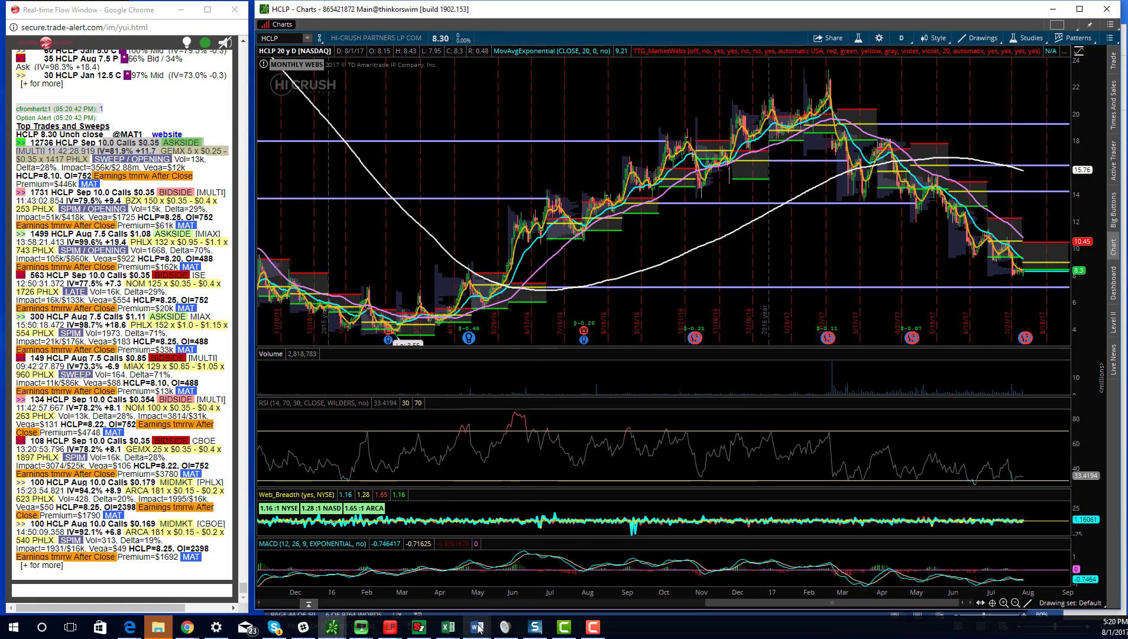
Step: Return to the Option Flow4 document and clear the marking on the HCLP line
{"action": "mouse_move", "coordinate": [479, 628]}
{"action": "left_click", "coordinate": [452, 579]}
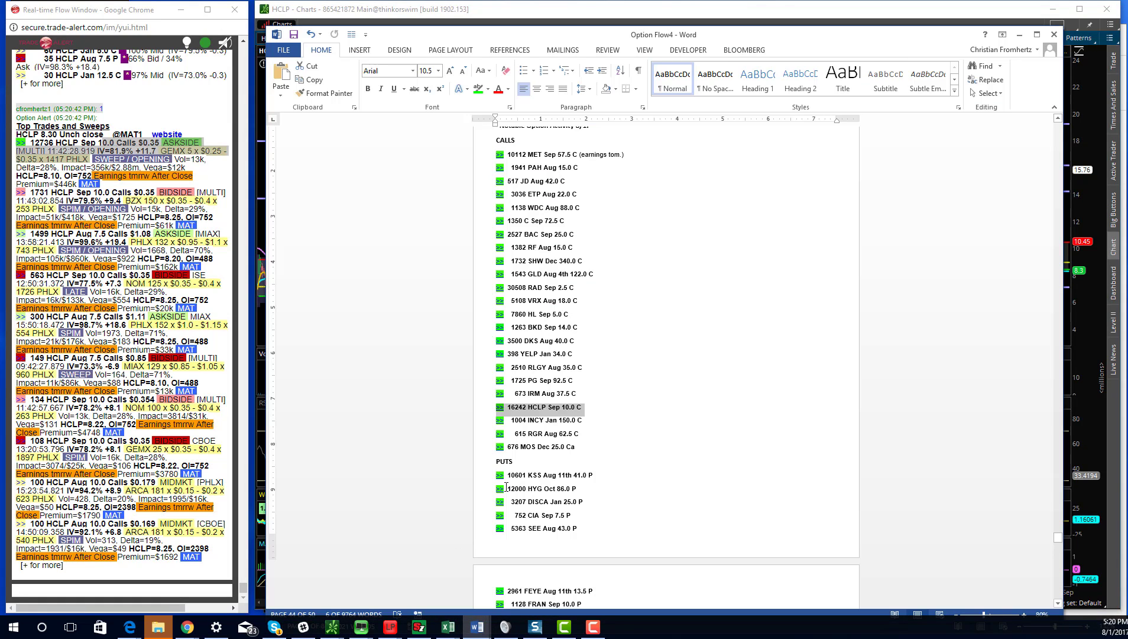
{"action": "left_click_drag", "start_coordinate": [576, 458], "coordinate": [500, 446]}
{"action": "left_click", "coordinate": [732, 473]}
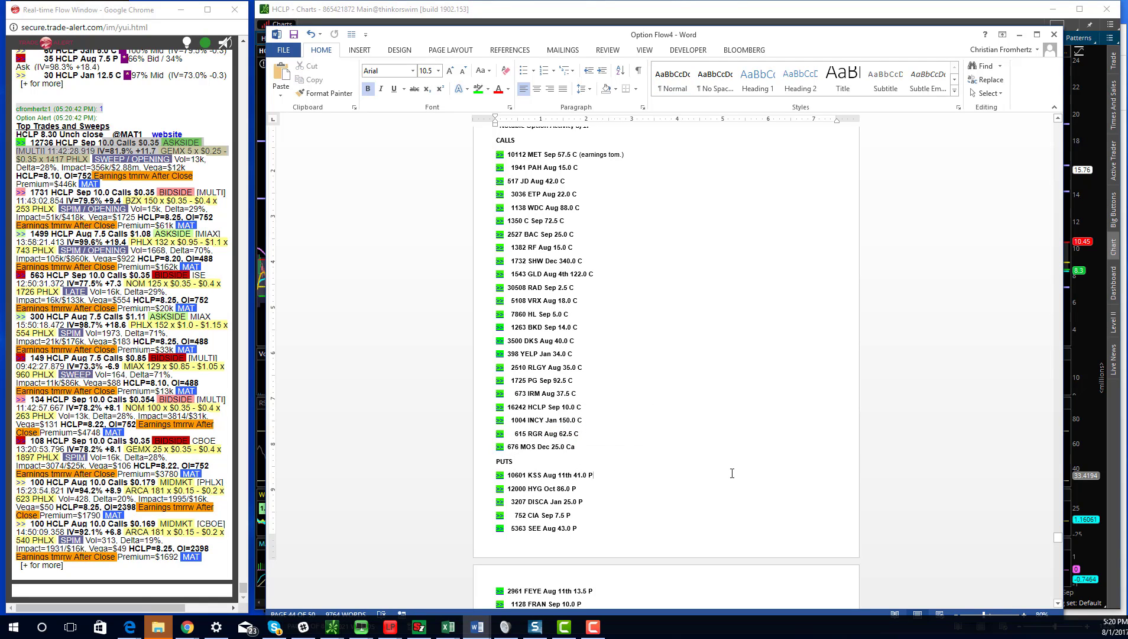
Step: Scroll to the next page of puts and mark the 2961 FEYE Aug 11th 13.5 P line
{"action": "scroll", "coordinate": [715, 480], "scroll_direction": "down", "scroll_amount": 5}
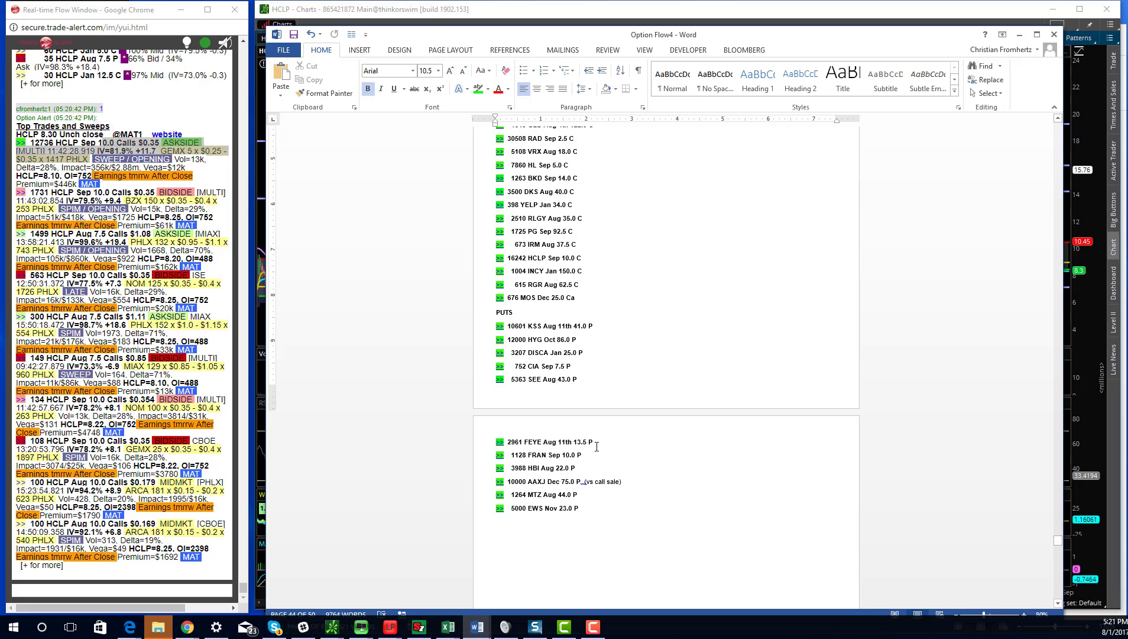
{"action": "left_click_drag", "start_coordinate": [602, 443], "coordinate": [496, 444]}
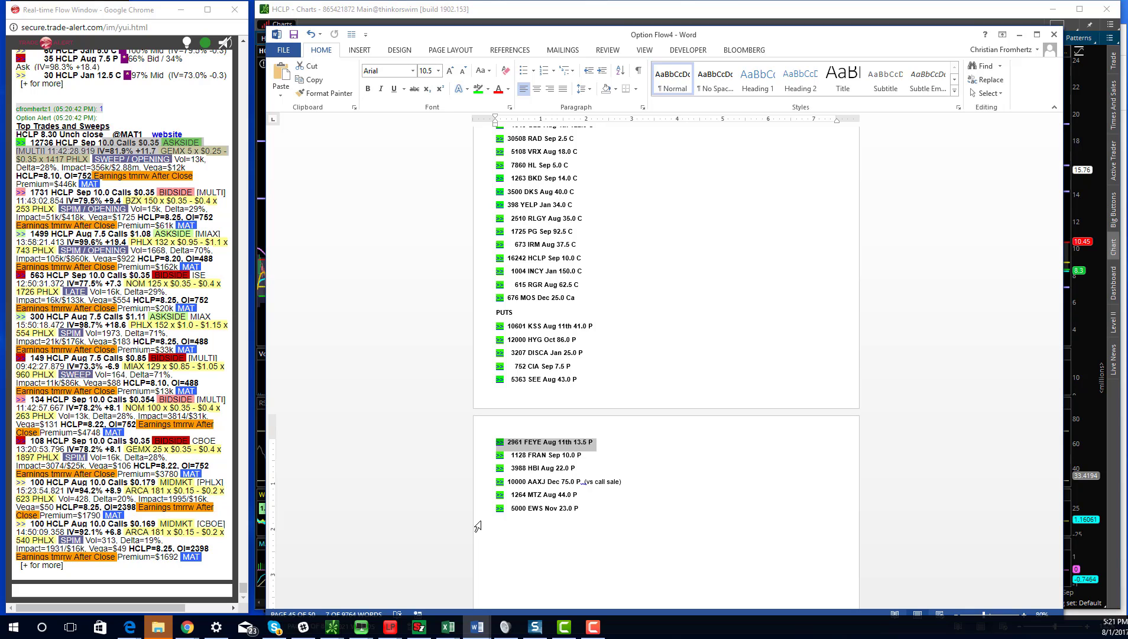
{"action": "left_click", "coordinate": [568, 12]}
Step: Chart FEYE in thinkorswim and switch the timeframe to 5-minute bars
{"action": "key", "text": "BackSpace"}
{"action": "key", "text": "BackSpace"}
{"action": "key", "text": "BackSpace"}
{"action": "key", "text": "BackSpace"}
{"action": "type", "text": "FEYE"}
{"action": "key", "text": "Return"}
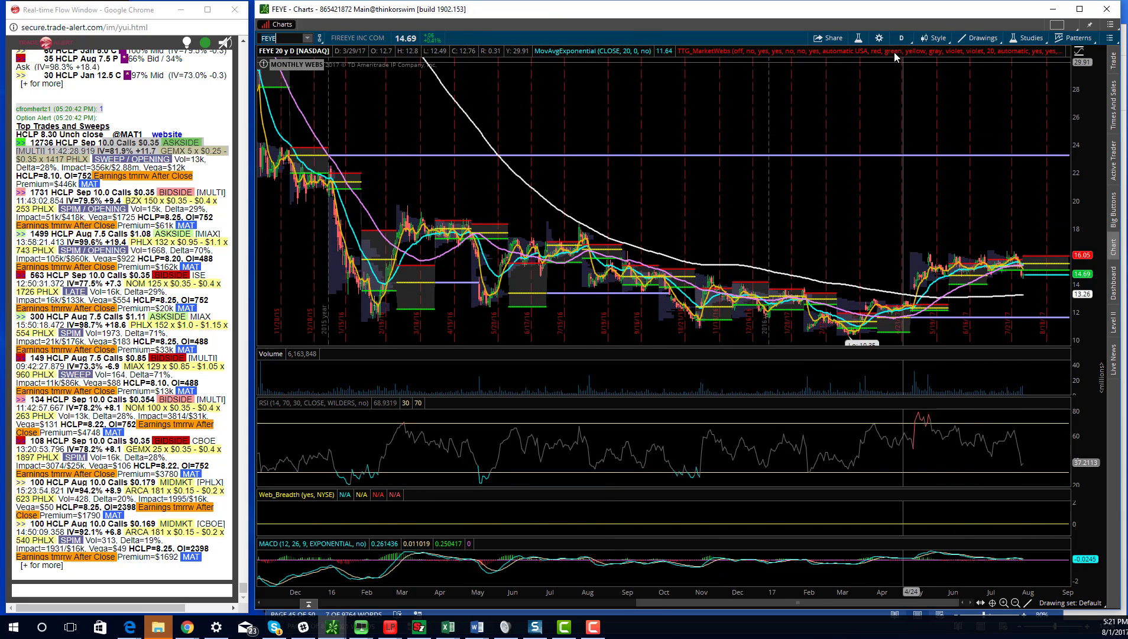
{"action": "left_click", "coordinate": [901, 38]}
{"action": "left_click", "coordinate": [891, 103]}
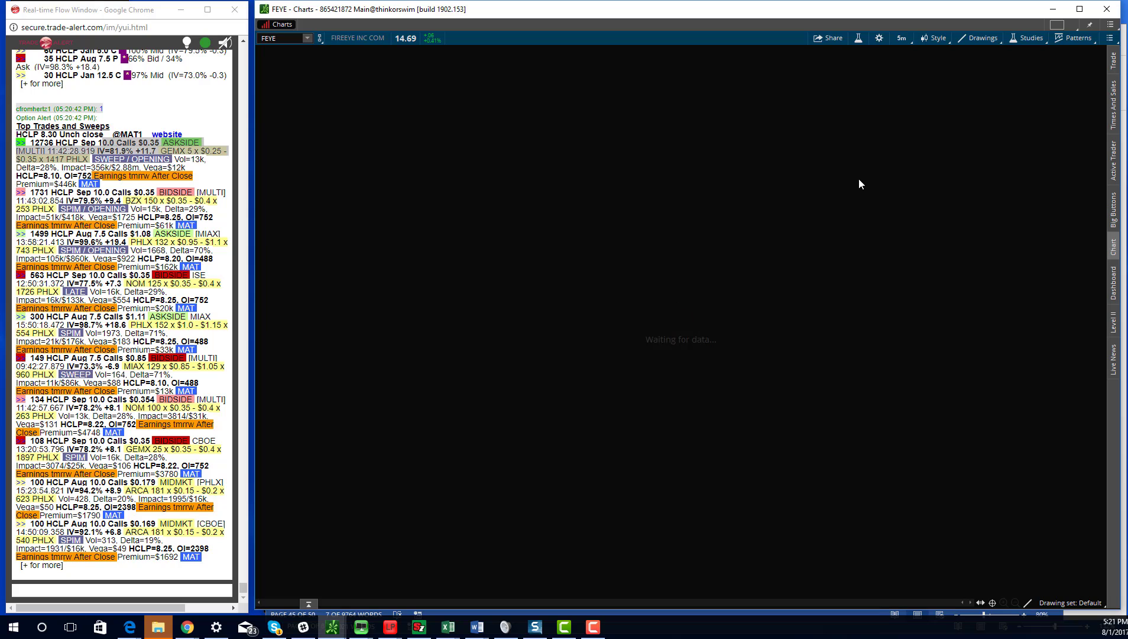